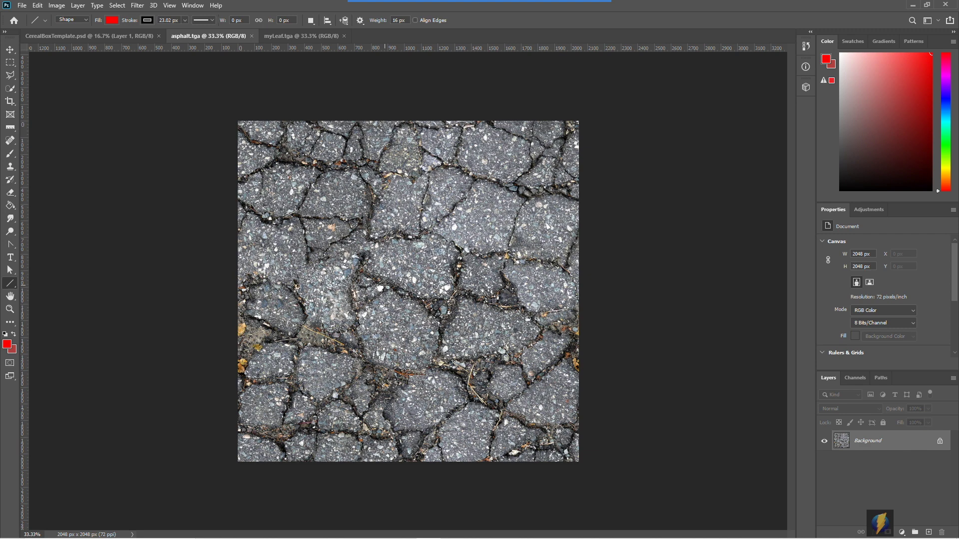
# Show the Alpha 1 channel over the leaf in the myLeaf.tga document.
pyautogui.click(300, 36)
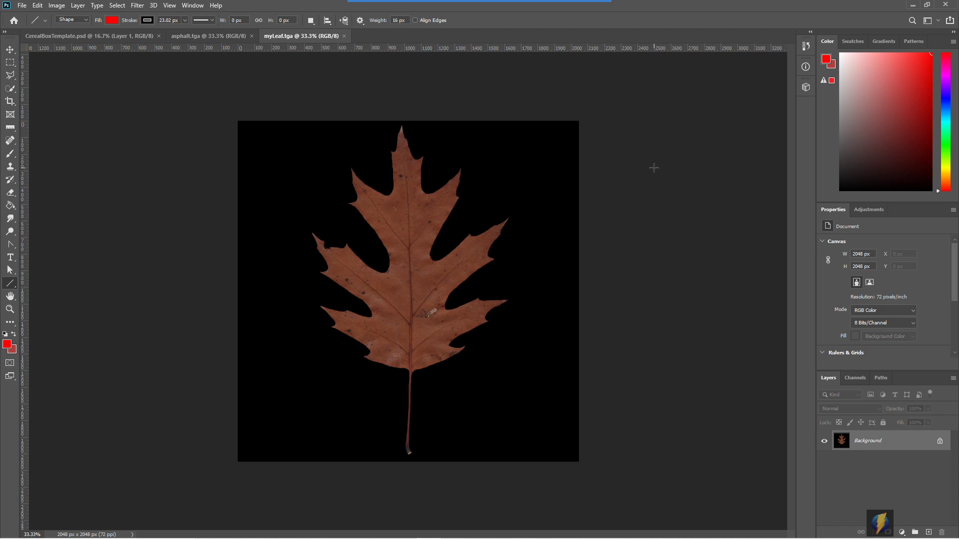
pyautogui.click(855, 378)
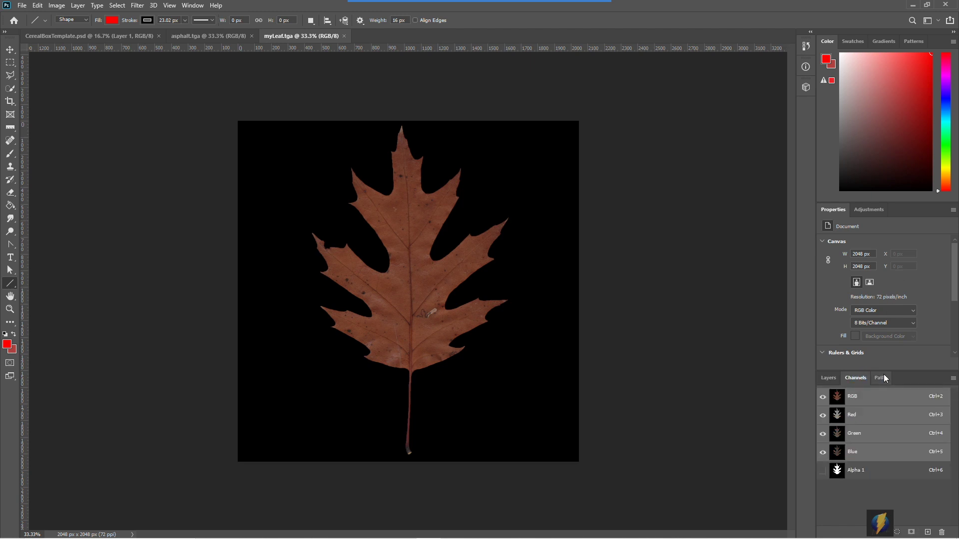
pyautogui.click(822, 471)
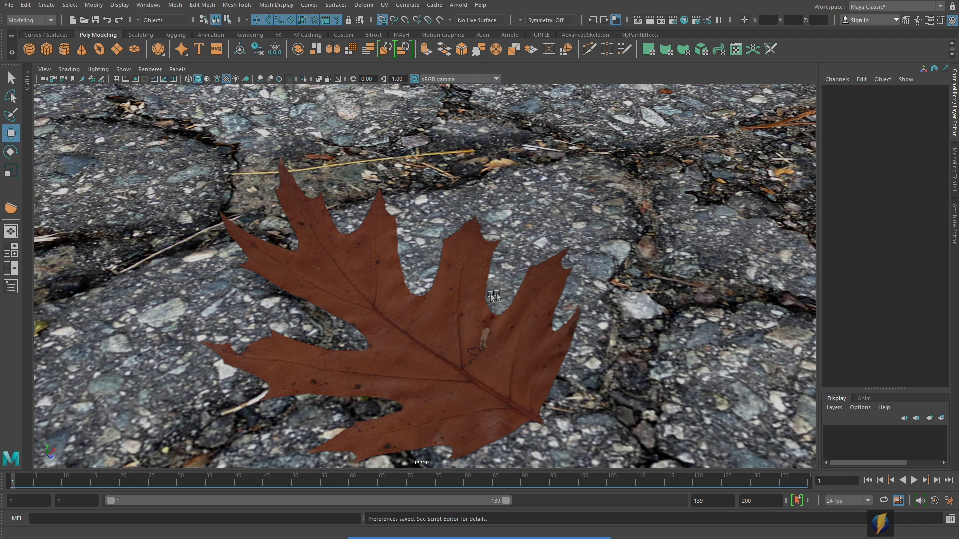
# Isolate the leaf plane with View Selected and orbit and zoom to examine its curve.
pyautogui.click(463, 325)
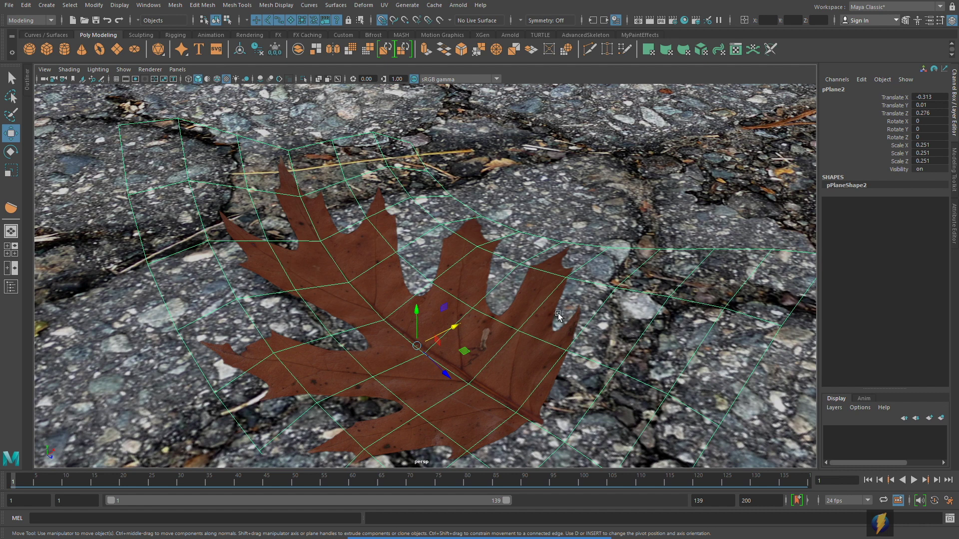
pyautogui.click(123, 69)
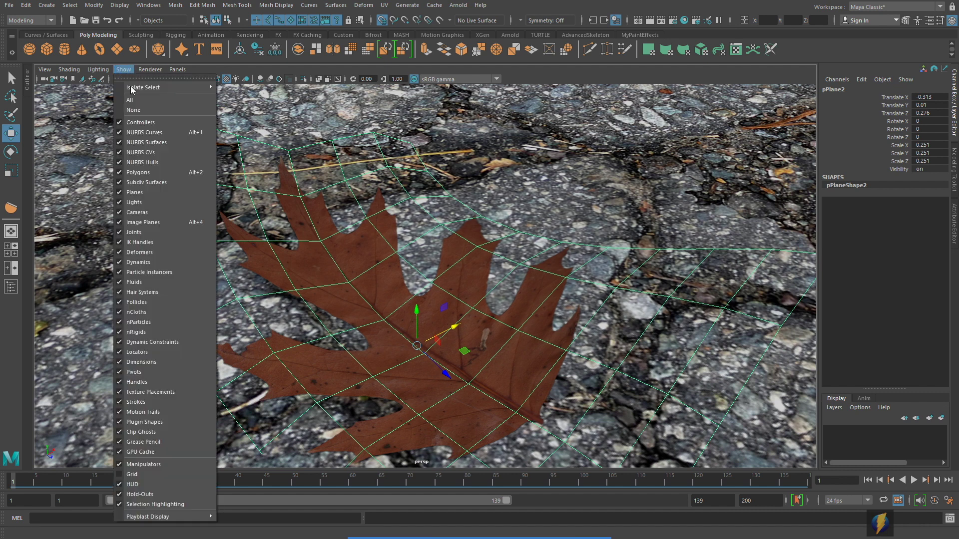
pyautogui.moveTo(132, 89)
pyautogui.click(235, 88)
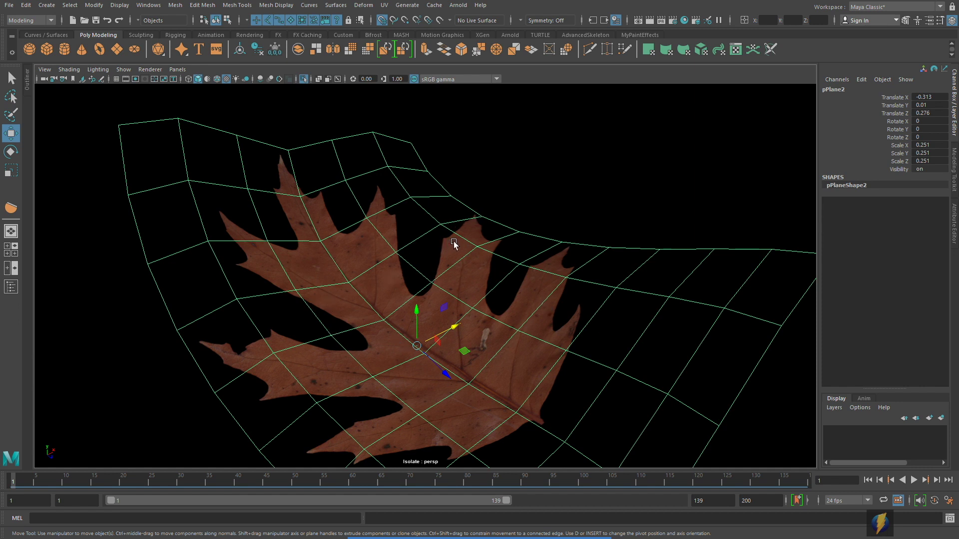
pyautogui.moveTo(564, 300)
pyautogui.mouseDown()
pyautogui.moveTo(449, 289)
pyautogui.moveTo(461, 286)
pyautogui.moveTo(469, 254)
pyautogui.moveTo(492, 290)
pyautogui.moveTo(556, 279)
pyautogui.moveTo(550, 313)
pyautogui.moveTo(548, 302)
pyautogui.mouseUp()
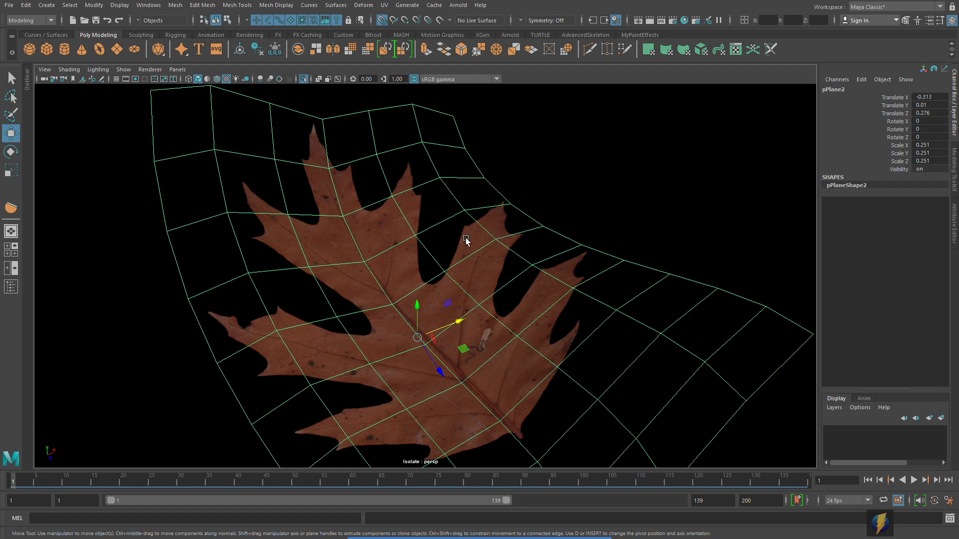
pyautogui.moveTo(561, 231); pyautogui.dragTo(510, 254)
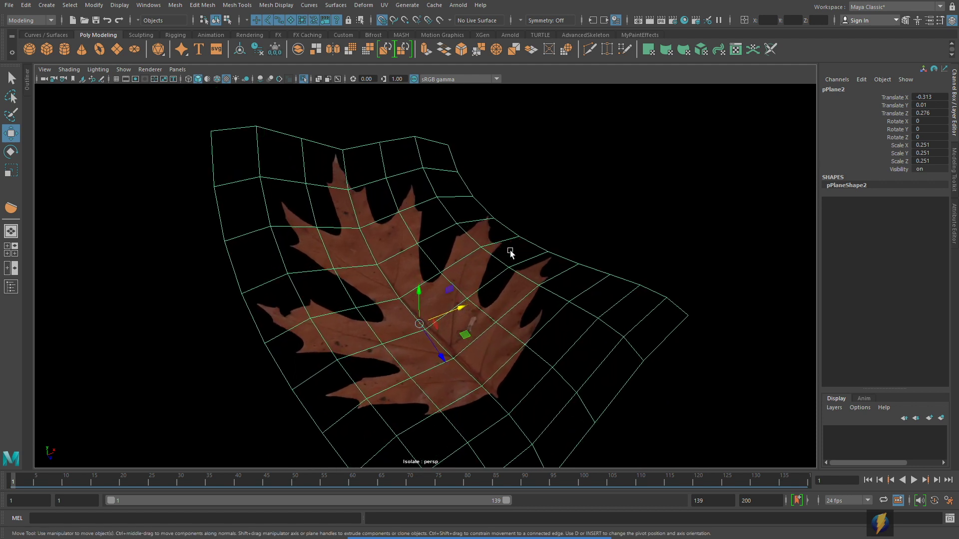
pyautogui.click(384, 5)
# Open the UV Editor for the leaf plane and move it aside to uncover the viewport.
pyautogui.click(395, 22)
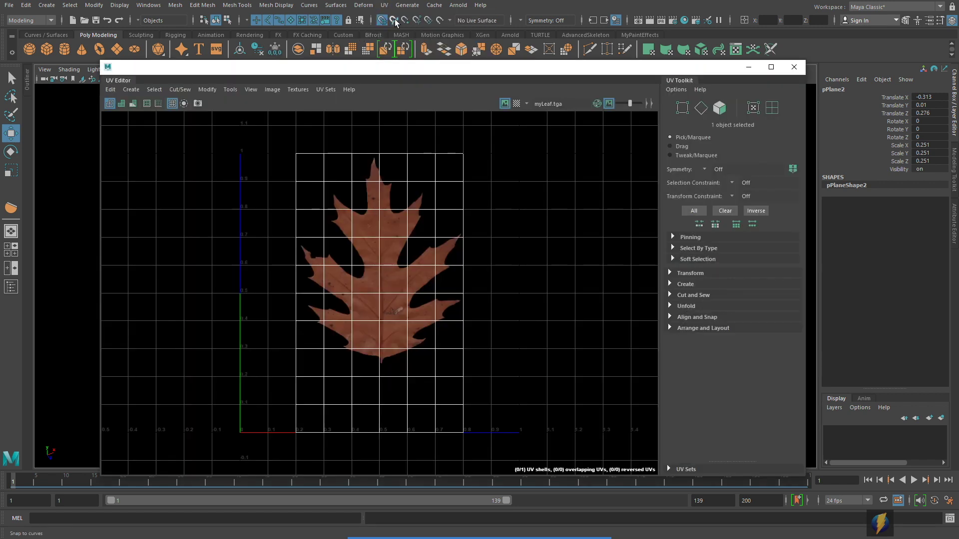
pyautogui.moveTo(454, 68); pyautogui.dragTo(606, 94)
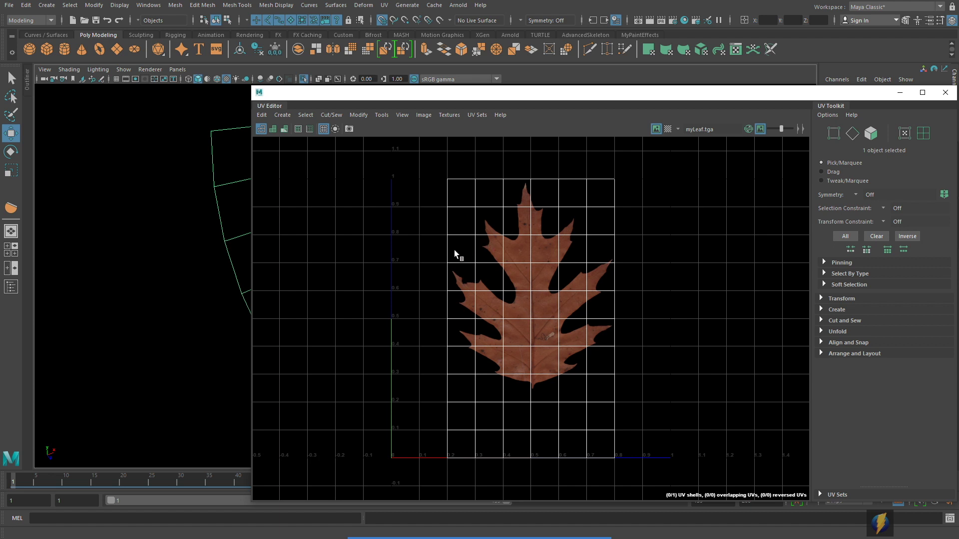
pyautogui.click(750, 80)
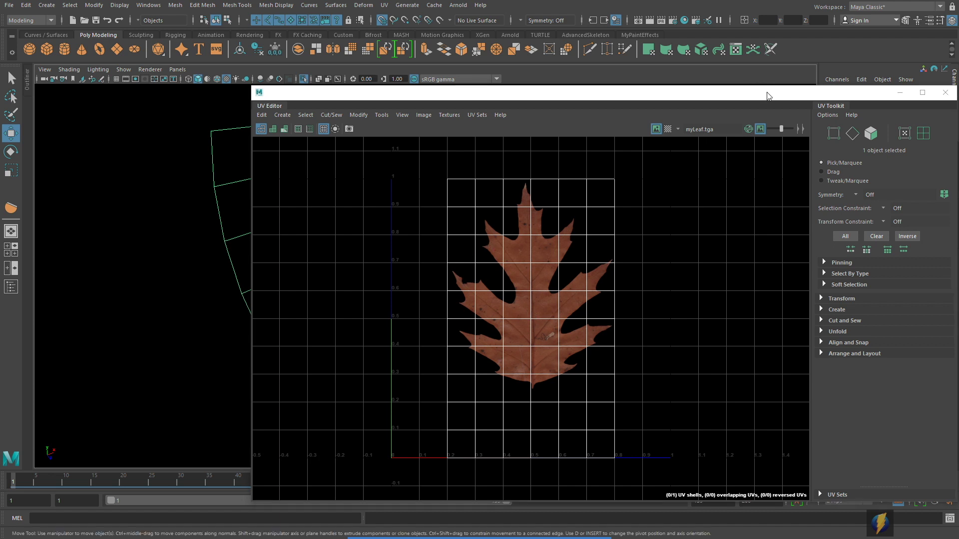
pyautogui.moveTo(767, 96); pyautogui.dragTo(678, 181)
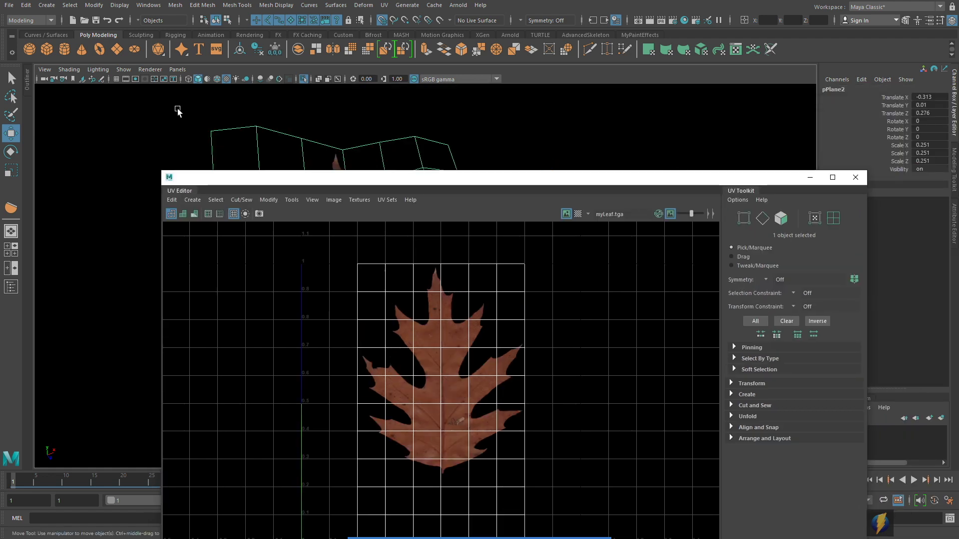
# Turn off Isolate Select to show the whole scene, then close the UV Editor.
pyautogui.click(123, 69)
pyautogui.moveTo(132, 86)
pyautogui.click(256, 89)
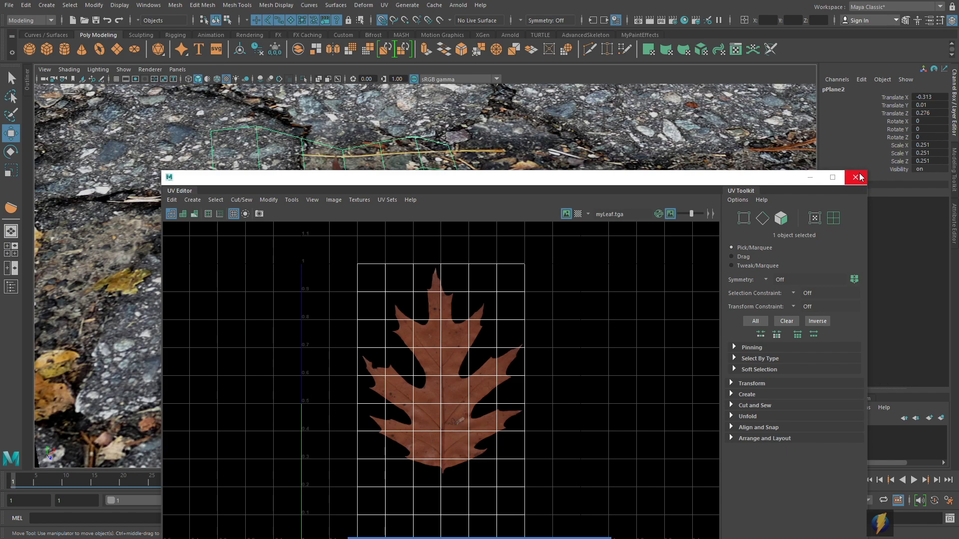
pyautogui.click(860, 176)
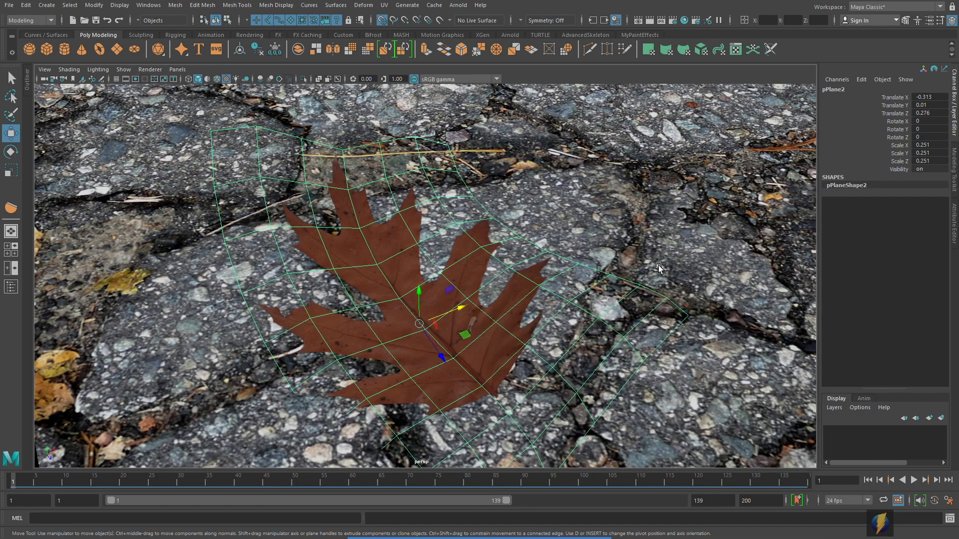
# Duplicate the asphalt ground plane twice, each copy offset 1 unit along X.
pyautogui.scroll(-10, 500, 266)
pyautogui.keyDown('alt'); pyautogui.moveTo(500, 265); pyautogui.dragTo(478, 292); pyautogui.keyUp('alt')
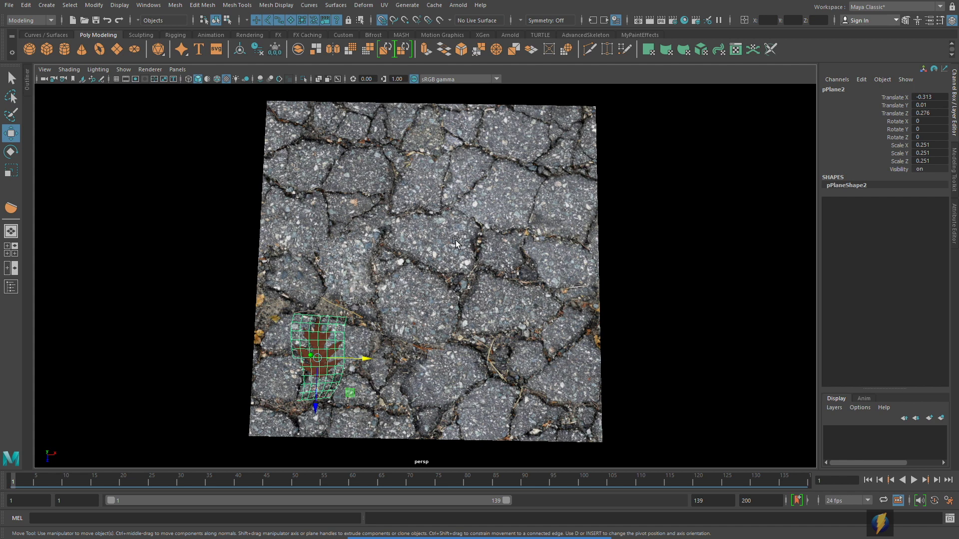
pyautogui.click(425, 251)
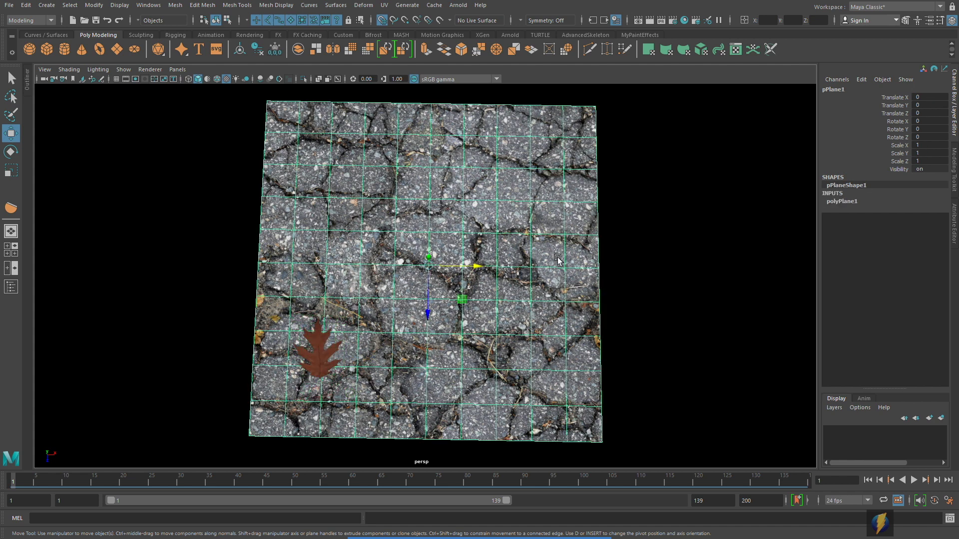
pyautogui.moveTo(558, 260); pyautogui.dragTo(440, 253)
pyautogui.hotkey('ctrl', 'd')
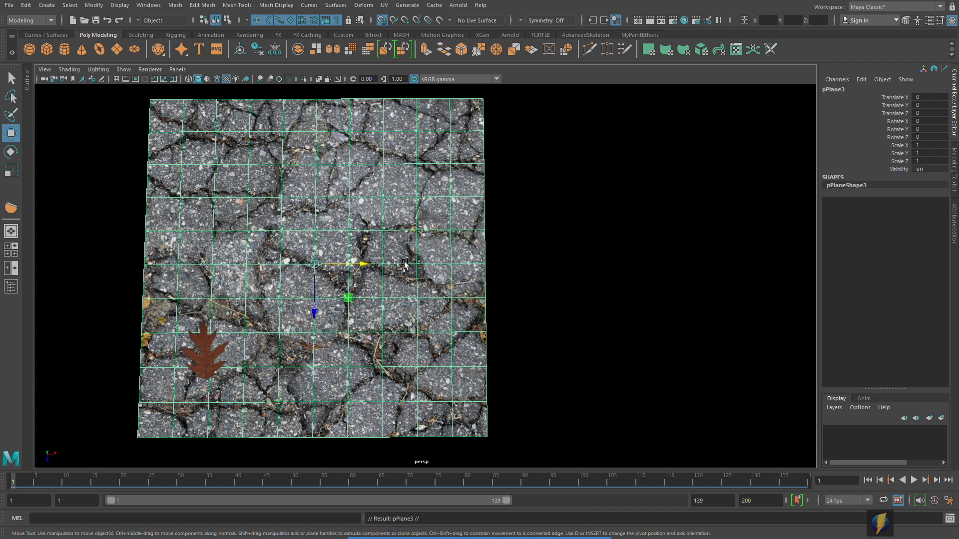
pyautogui.moveTo(365, 266); pyautogui.dragTo(532, 265)
pyautogui.moveTo(617, 281); pyautogui.dragTo(582, 279)
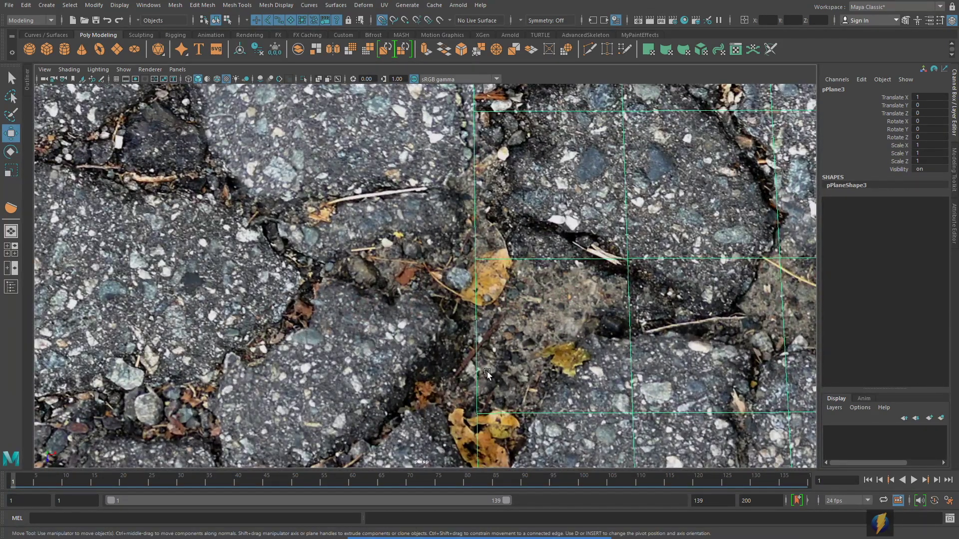
pyautogui.moveTo(586, 233); pyautogui.dragTo(466, 139)
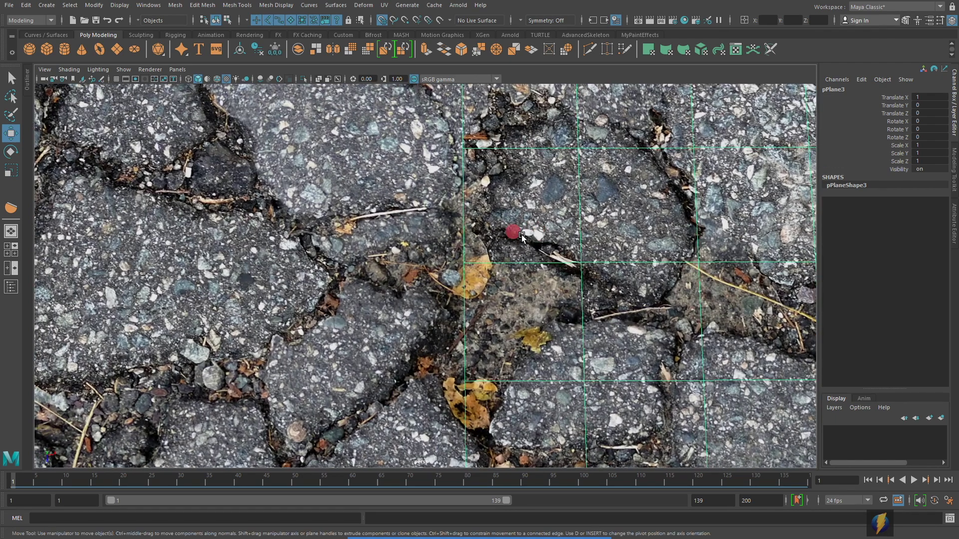
pyautogui.moveTo(524, 314); pyautogui.dragTo(477, 259)
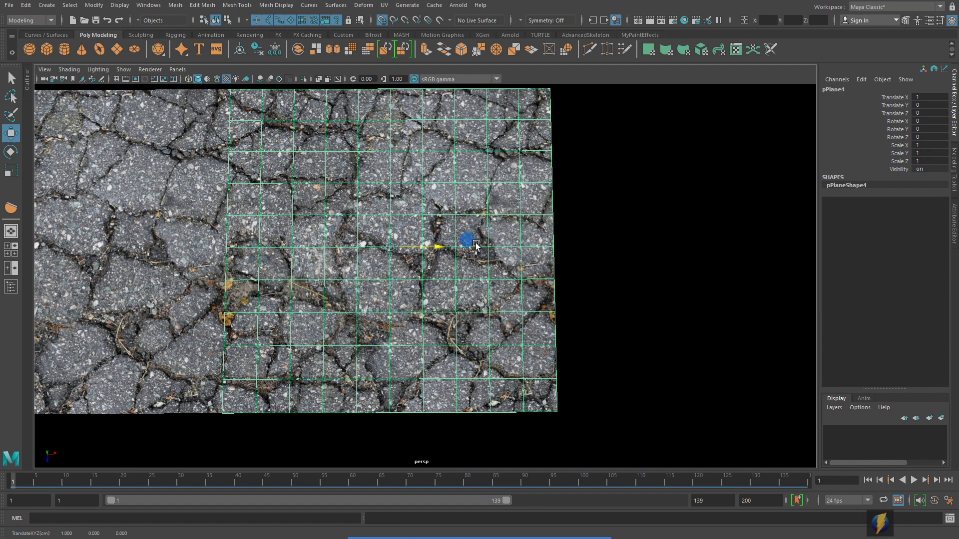
pyautogui.hotkey('shift', 'd')
pyautogui.moveTo(619, 332); pyautogui.dragTo(335, 275)
# Duplicate the row of three planes and move the copy 1 unit along Z.
pyautogui.click(332, 272)
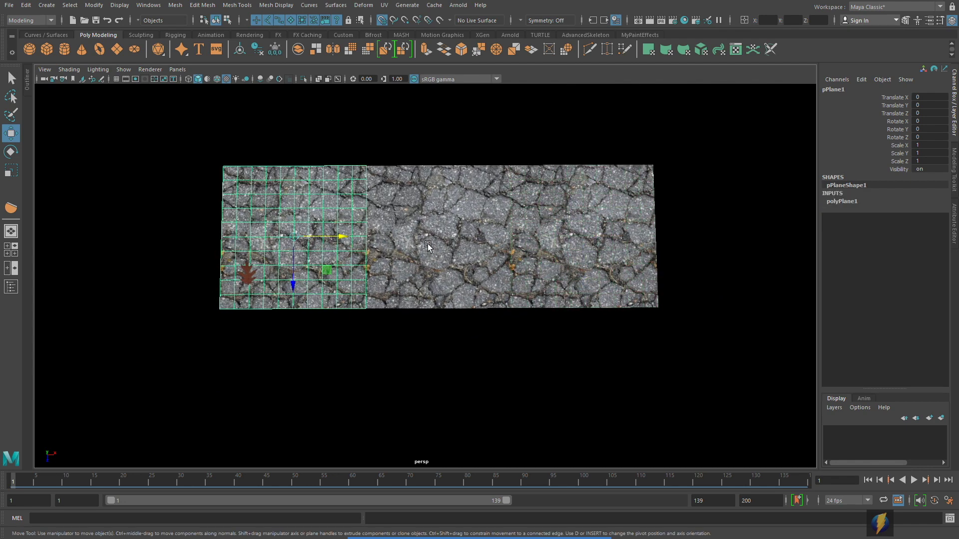
pyautogui.keyDown('shift'); pyautogui.click(428, 246); pyautogui.keyUp('shift')
pyautogui.keyDown('shift'); pyautogui.click(610, 231); pyautogui.keyUp('shift')
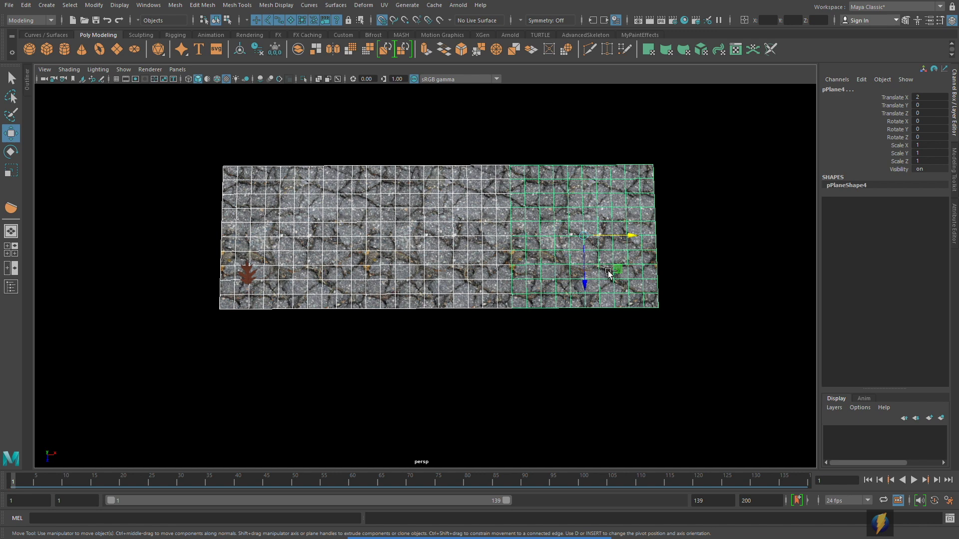
pyautogui.hotkey('ctrl', 'd')
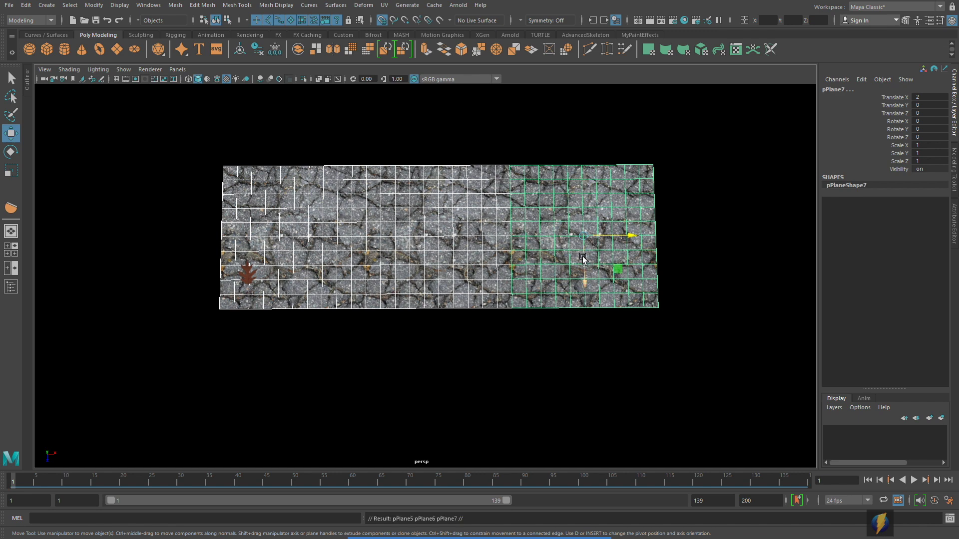
pyautogui.moveTo(574, 253); pyautogui.dragTo(570, 310)
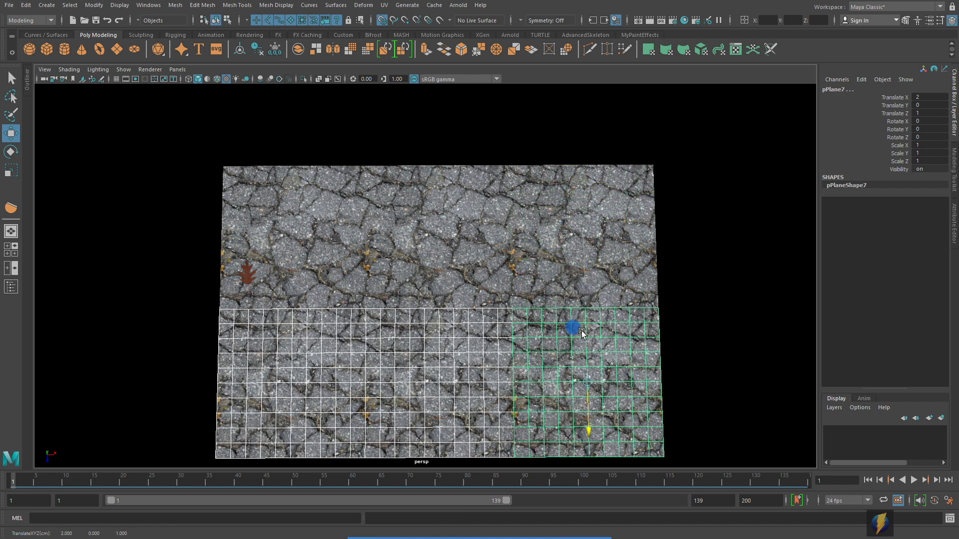
pyautogui.scroll(6, 592, 305)
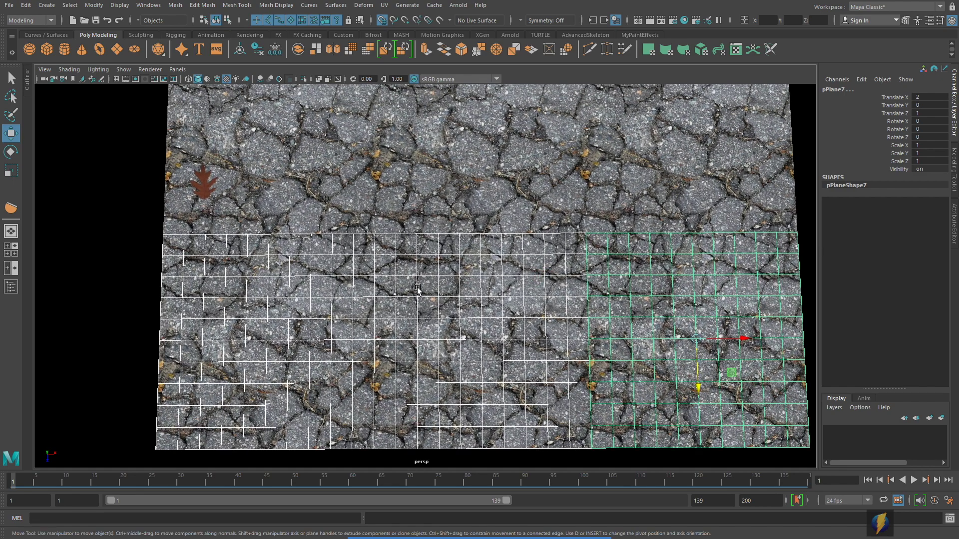
pyautogui.scroll(5, 520, 290)
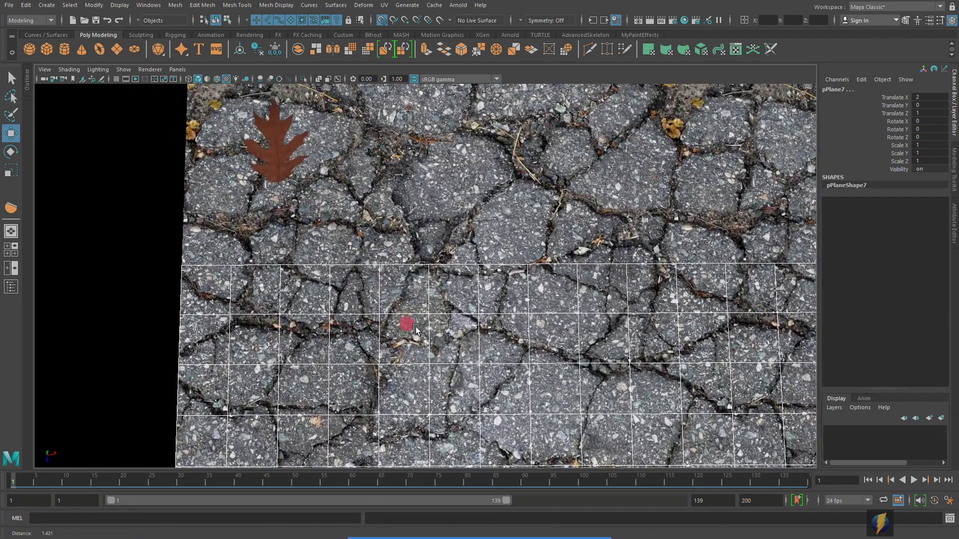
pyautogui.click(70, 220)
pyautogui.scroll(5, 313, 268)
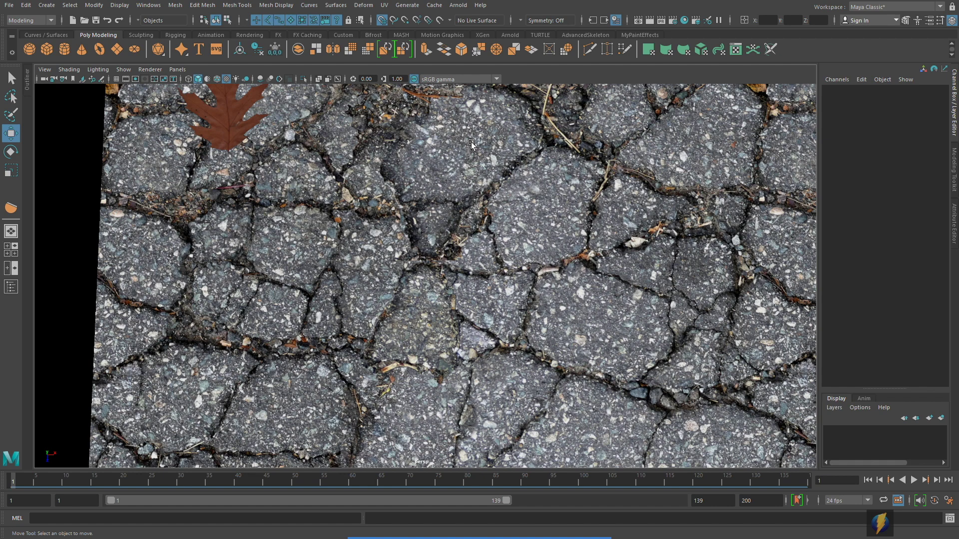
# Inspect the tiled asphalt planes from above and up close.
pyautogui.click(487, 157)
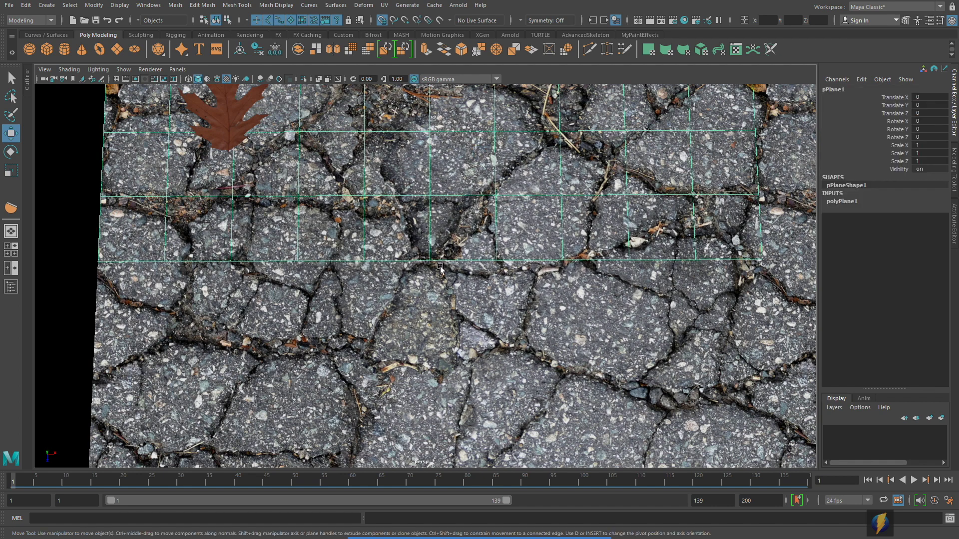
pyautogui.keyDown('alt'); pyautogui.moveTo(441, 268); pyautogui.dragTo(350, 380); pyautogui.keyUp('alt')
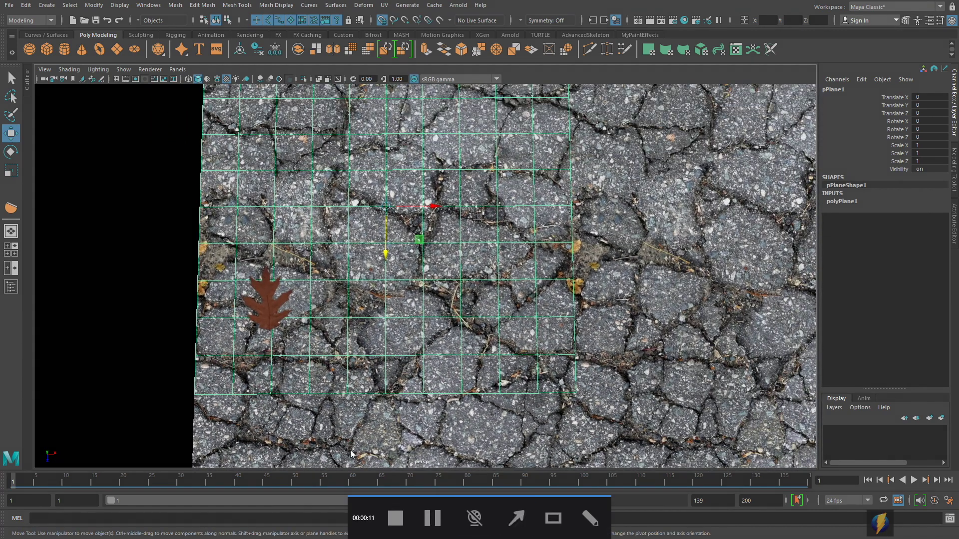
pyautogui.moveTo(279, 442)
pyautogui.mouseDown()
pyautogui.moveTo(228, 399)
pyautogui.moveTo(561, 390)
pyautogui.moveTo(546, 61)
pyautogui.moveTo(574, 137)
pyautogui.moveTo(574, 381)
pyautogui.moveTo(300, 399)
pyautogui.mouseUp()
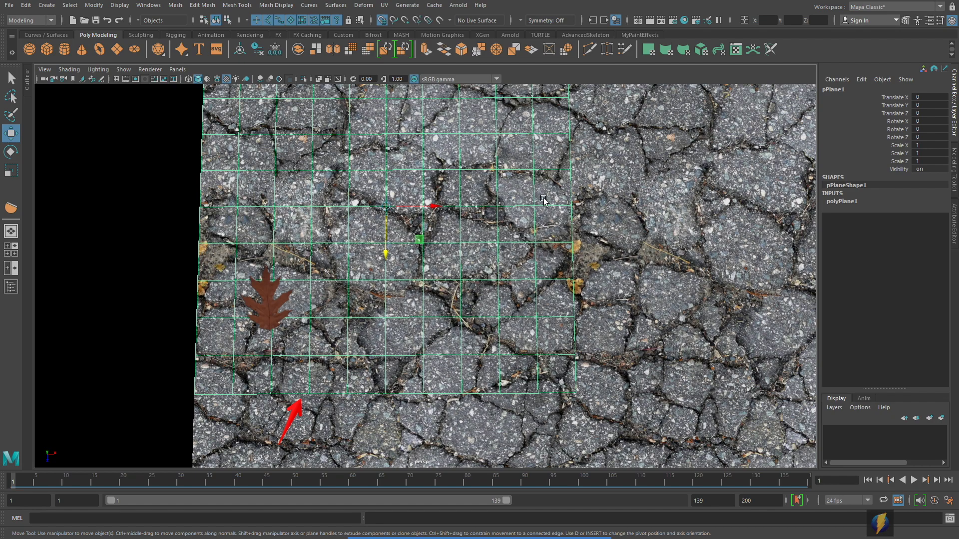
pyautogui.moveTo(544, 200)
pyautogui.mouseDown()
pyautogui.moveTo(169, 191)
pyautogui.moveTo(317, 118)
pyautogui.moveTo(348, 120)
pyautogui.mouseUp()
pyautogui.scroll(-3, 465, 198)
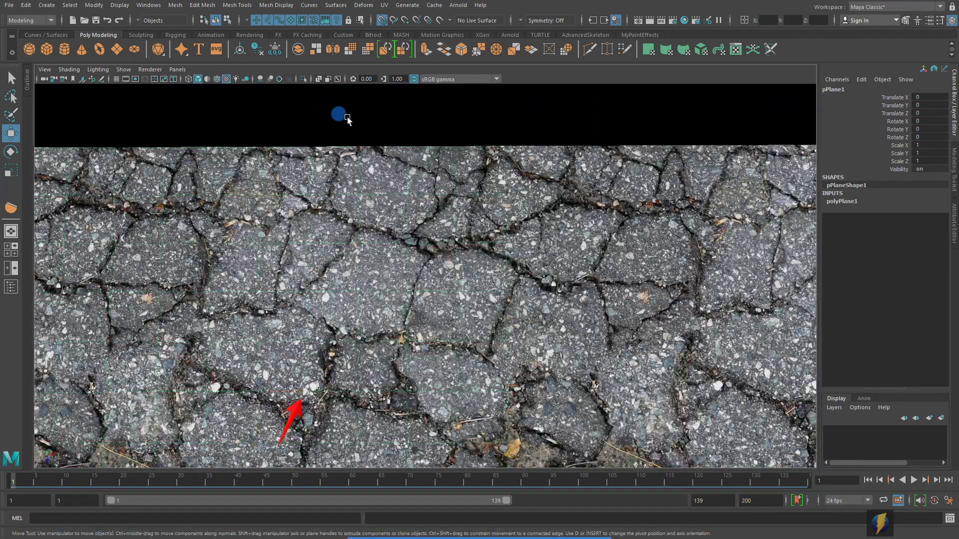
pyautogui.click(348, 119)
pyautogui.moveTo(325, 207); pyautogui.dragTo(409, 179)
pyautogui.scroll(-2, 410, 179)
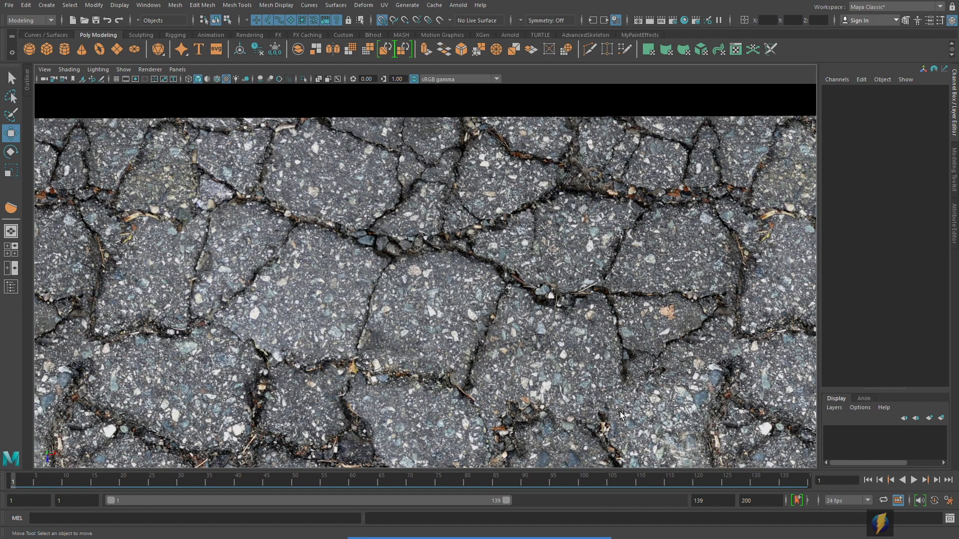
pyautogui.moveTo(672, 358); pyautogui.dragTo(406, 272)
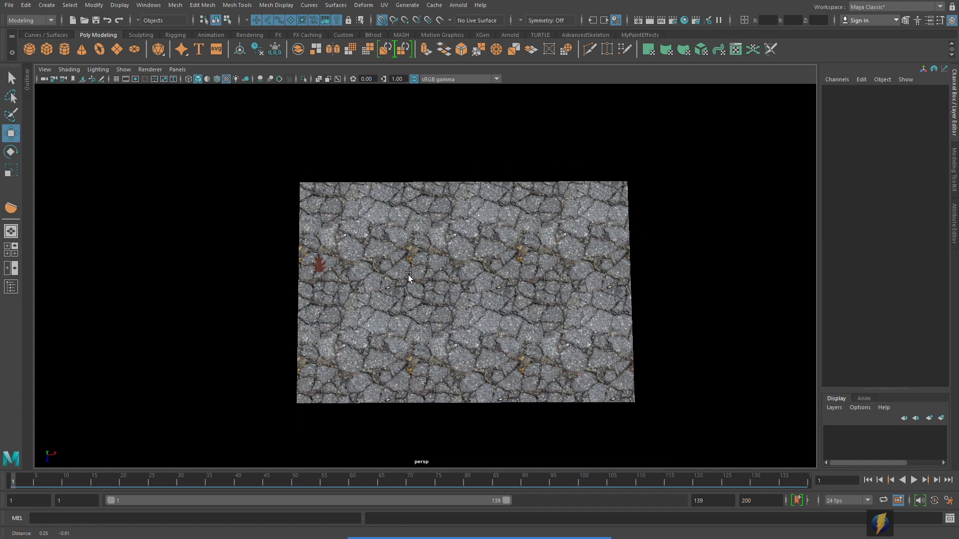
# Select the five extra asphalt planes and delete them.
pyautogui.click(478, 250)
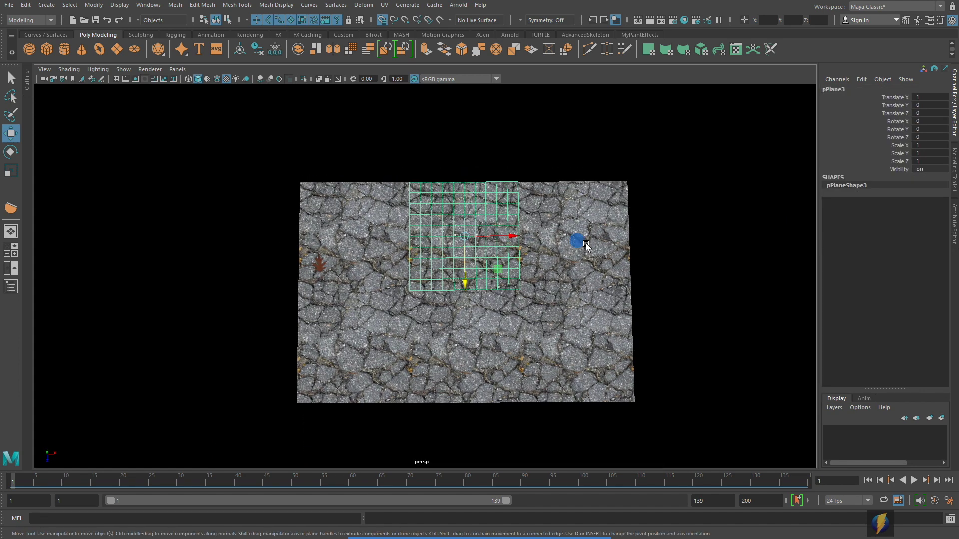
pyautogui.keyDown('shift'); pyautogui.click(587, 245); pyautogui.keyUp('shift')
pyautogui.keyDown('shift'); pyautogui.click(539, 349); pyautogui.keyUp('shift')
pyautogui.keyDown('shift'); pyautogui.click(487, 352); pyautogui.keyUp('shift')
pyautogui.keyDown('shift'); pyautogui.click(373, 358); pyautogui.keyUp('shift')
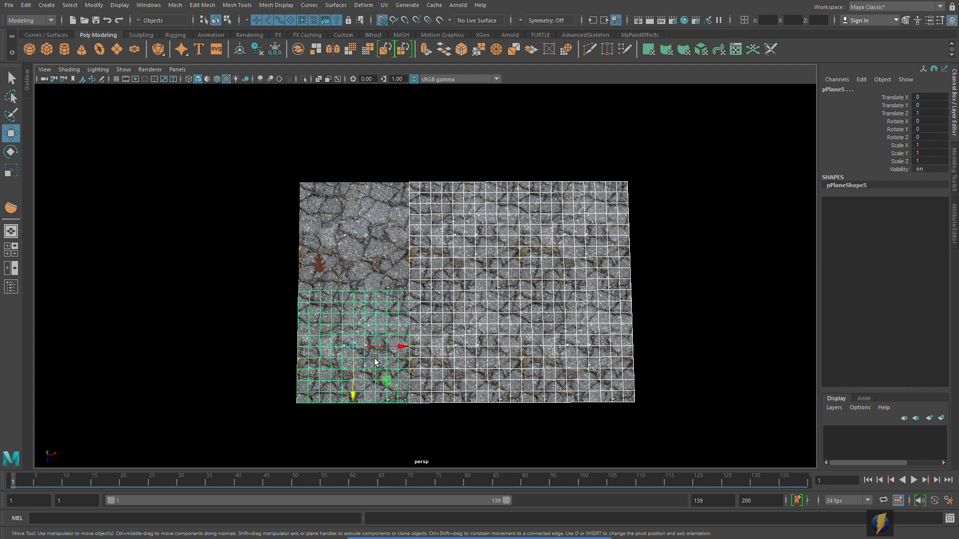
pyautogui.press('Delete')
# Frame the remaining asphalt plane pPlane1 to fill the view.
pyautogui.click(378, 234)
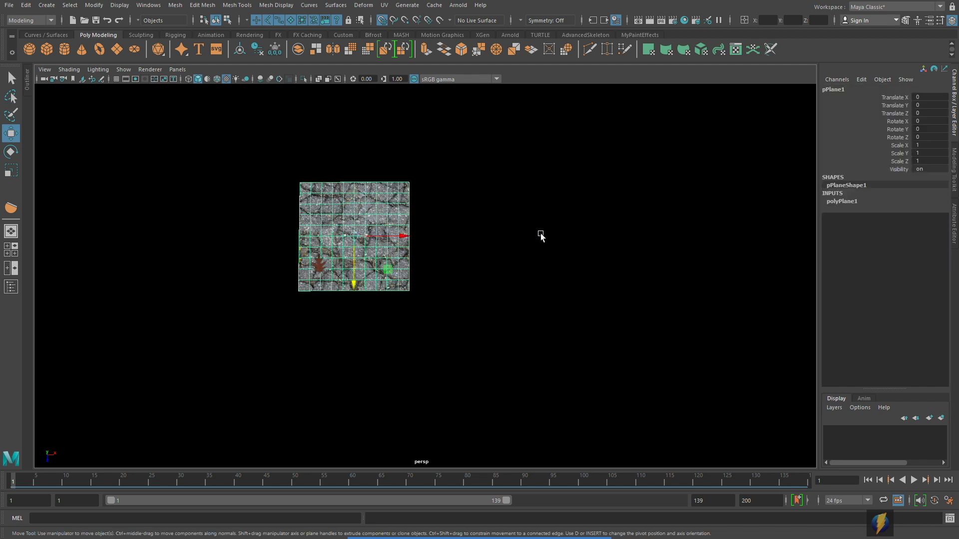
pyautogui.press('f')
pyautogui.click(336, 371)
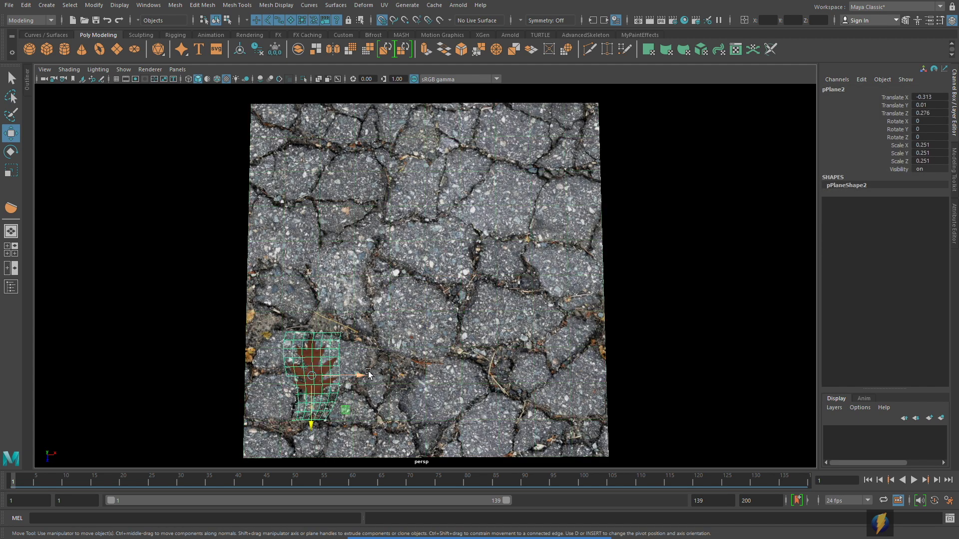
# Move the leaf plane pPlane2 to Translate X -0.74, just left of the asphalt.
pyautogui.moveTo(367, 371); pyautogui.dragTo(349, 373)
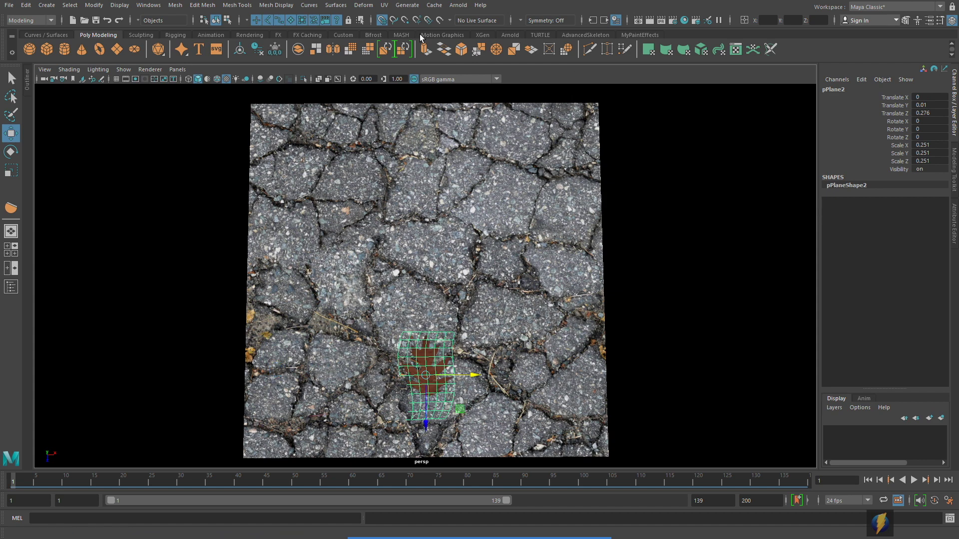
pyautogui.moveTo(484, 374); pyautogui.dragTo(207, 376)
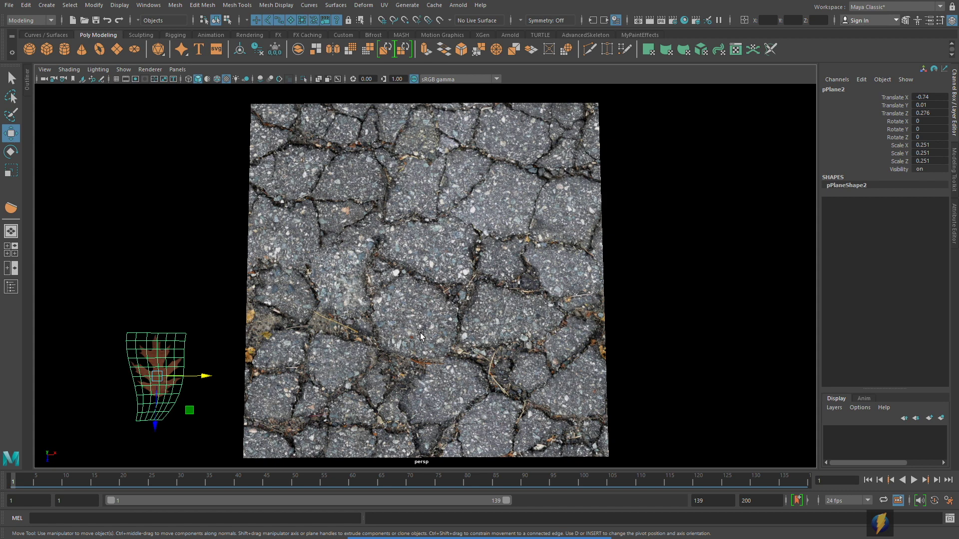
pyautogui.scroll(-1, 421, 333)
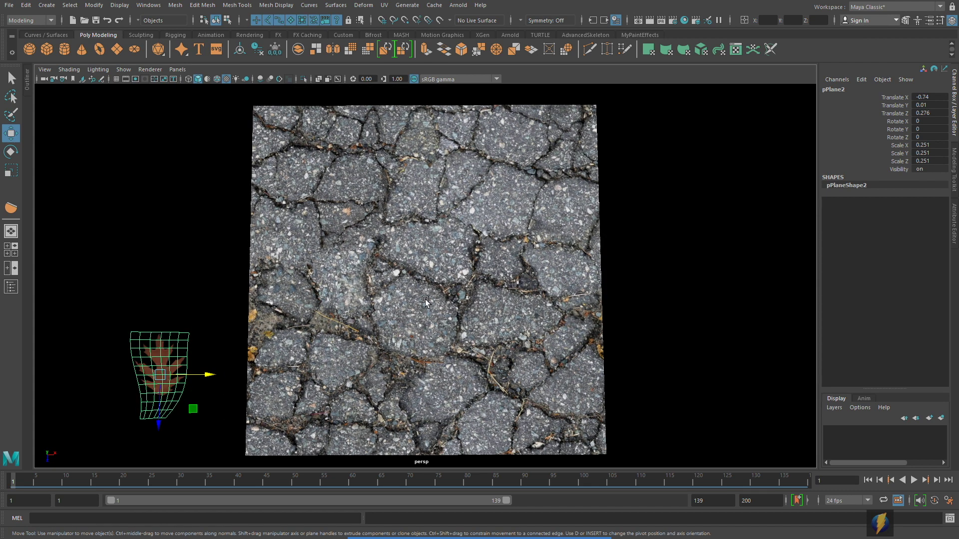
pyautogui.click(534, 316)
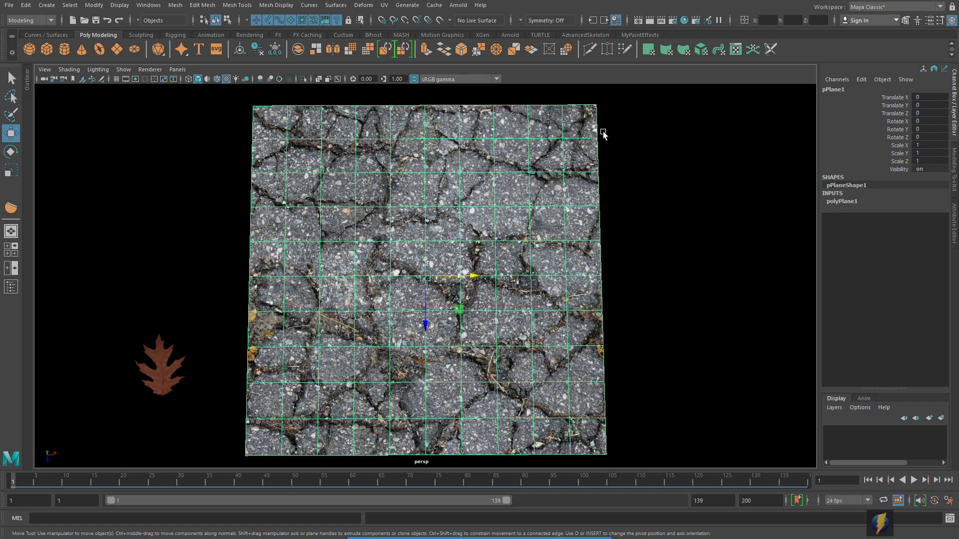
# Play the animation and stop at frame 65 so the asphalt texture repeats densely.
pyautogui.click(655, 394)
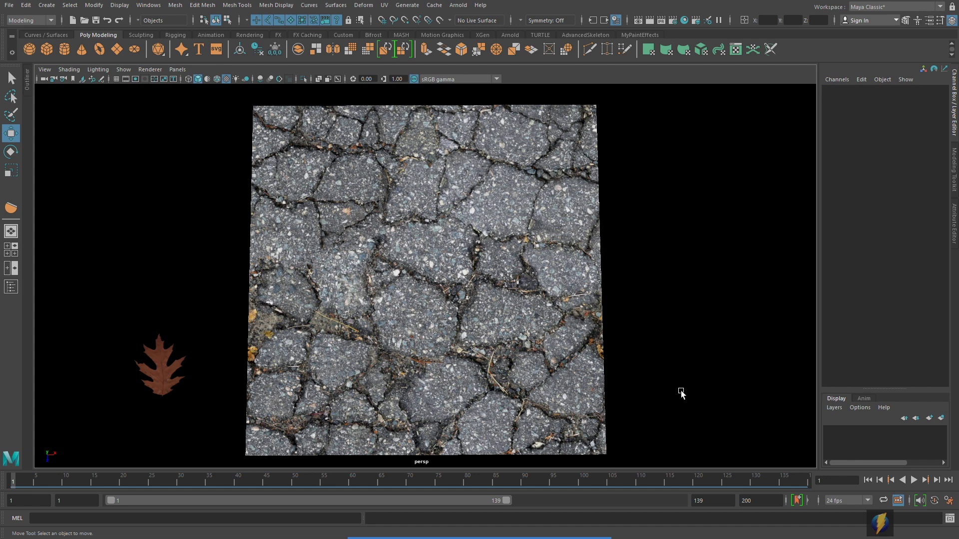
pyautogui.click(914, 478)
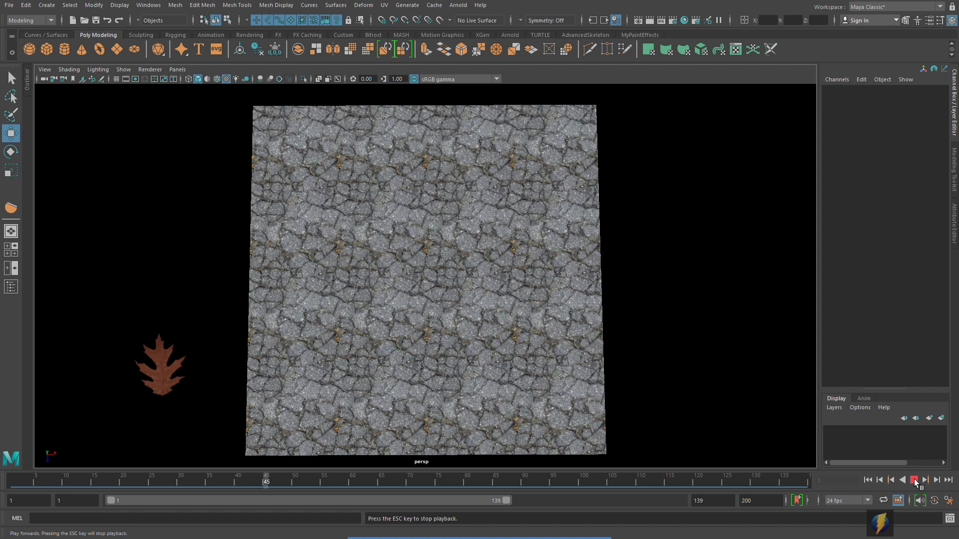
pyautogui.click(914, 479)
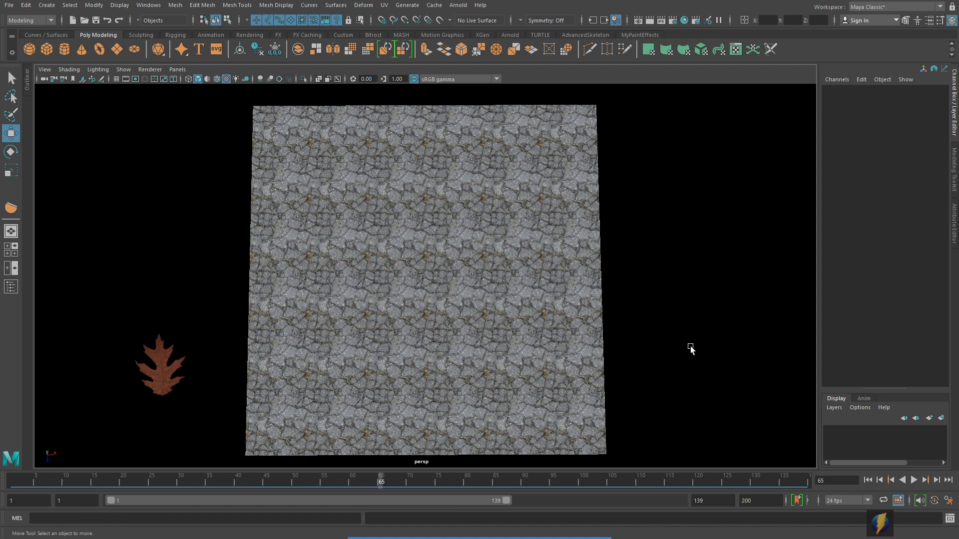
# Zoom and pan across the plane to inspect the tiled asphalt texture.
pyautogui.scroll(6, 338, 330)
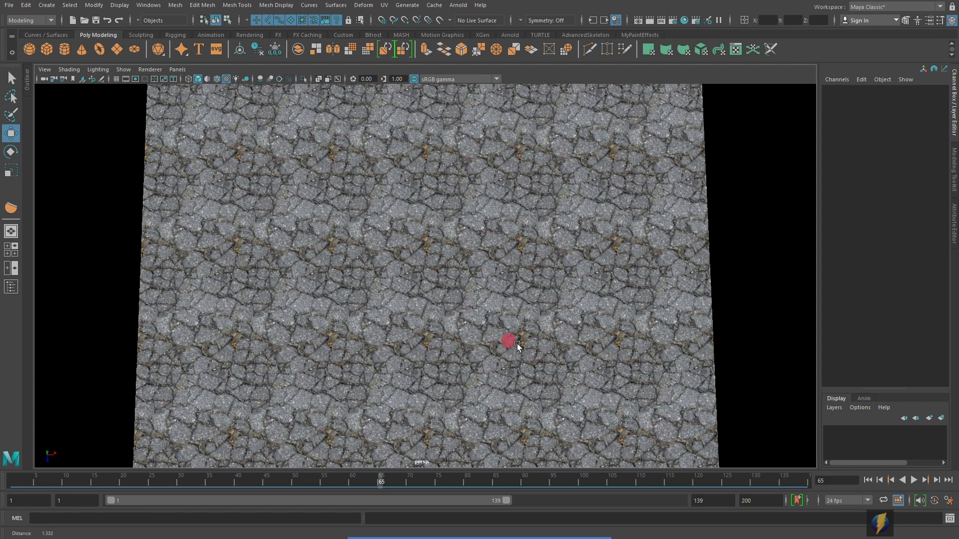
pyautogui.scroll(8, 453, 349)
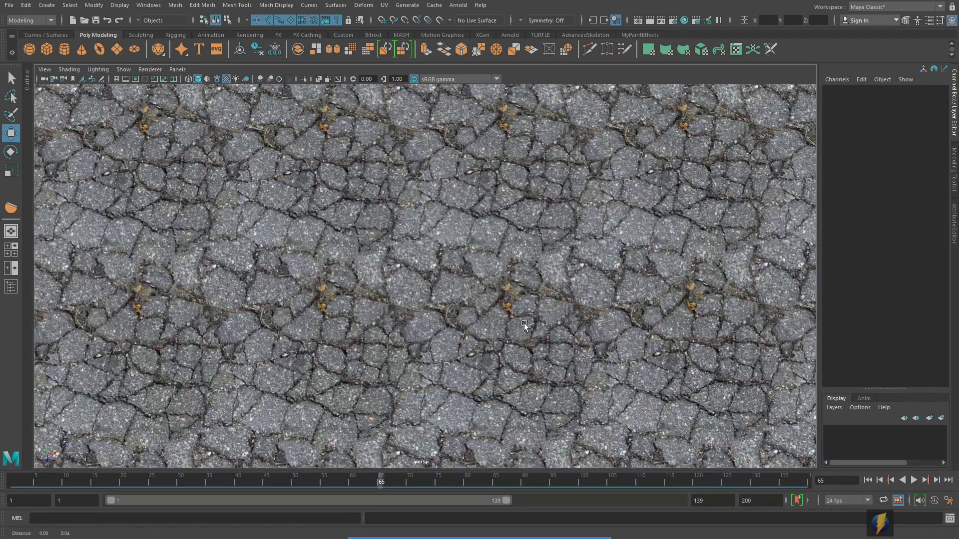
pyautogui.moveTo(524, 323); pyautogui.dragTo(524, 344)
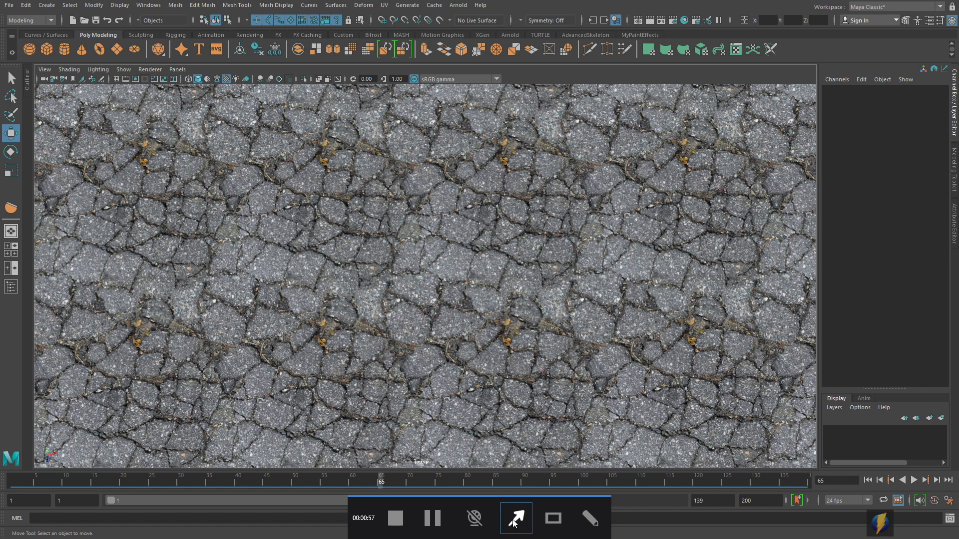
pyautogui.moveTo(429, 215)
pyautogui.mouseDown()
pyautogui.moveTo(332, 307)
pyautogui.moveTo(330, 339)
pyautogui.moveTo(326, 326)
pyautogui.moveTo(355, 300)
pyautogui.moveTo(439, 261)
pyautogui.moveTo(499, 328)
pyautogui.moveTo(638, 249)
pyautogui.moveTo(687, 334)
pyautogui.moveTo(663, 160)
pyautogui.moveTo(623, 142)
pyautogui.moveTo(511, 174)
pyautogui.moveTo(357, 160)
pyautogui.moveTo(348, 168)
pyautogui.mouseUp()
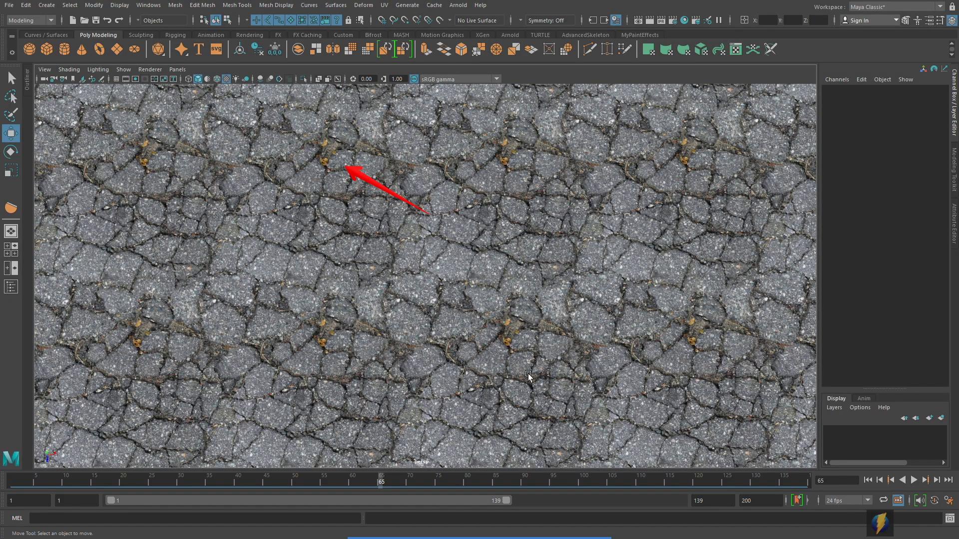
pyautogui.scroll(6, 528, 375)
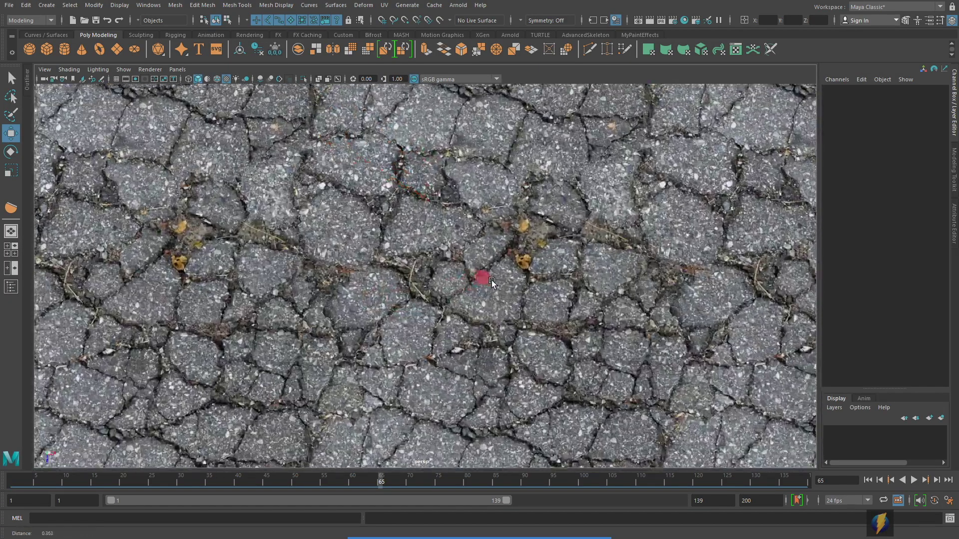
pyautogui.moveTo(492, 282); pyautogui.dragTo(436, 267)
pyautogui.moveTo(661, 264); pyautogui.dragTo(639, 264)
pyautogui.moveTo(720, 261); pyautogui.dragTo(662, 227)
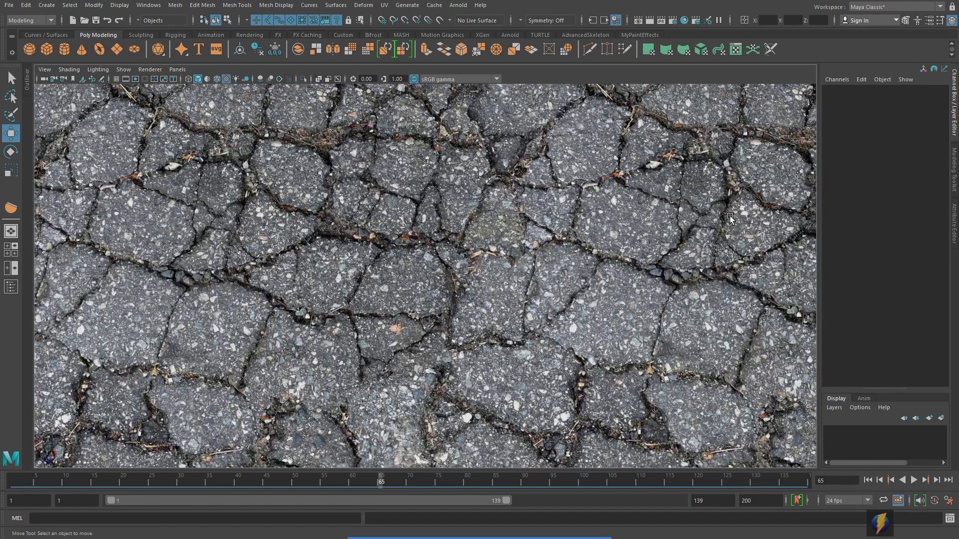
pyautogui.moveTo(730, 220); pyautogui.dragTo(638, 215)
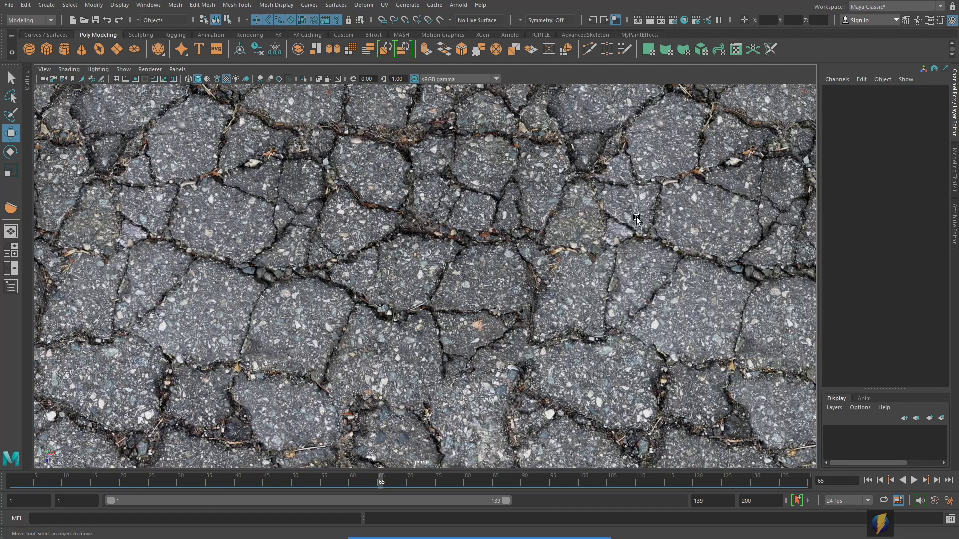
pyautogui.moveTo(725, 225); pyautogui.dragTo(603, 243)
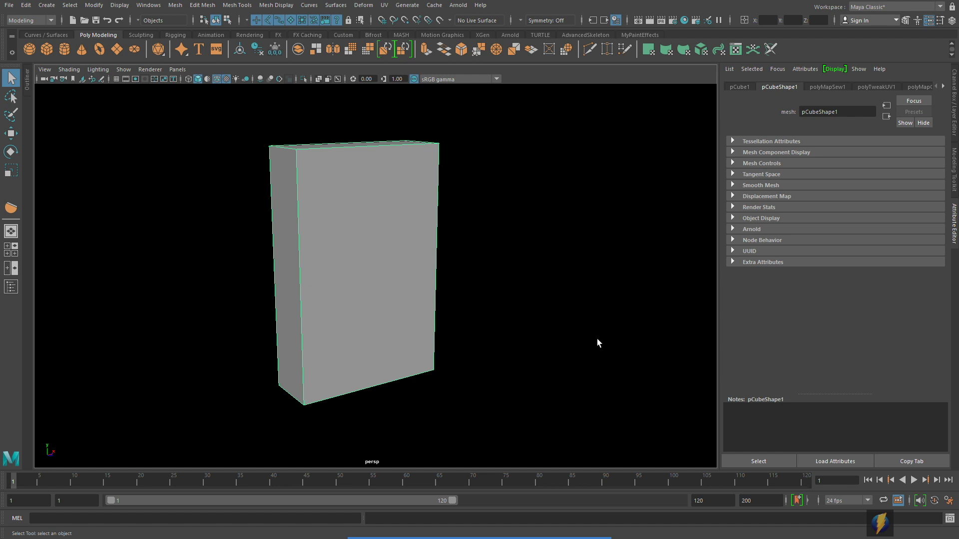
# Orbit the camera around the grey pCube1 box to view it from several sides.
pyautogui.moveTo(229, 263); pyautogui.dragTo(604, 265)
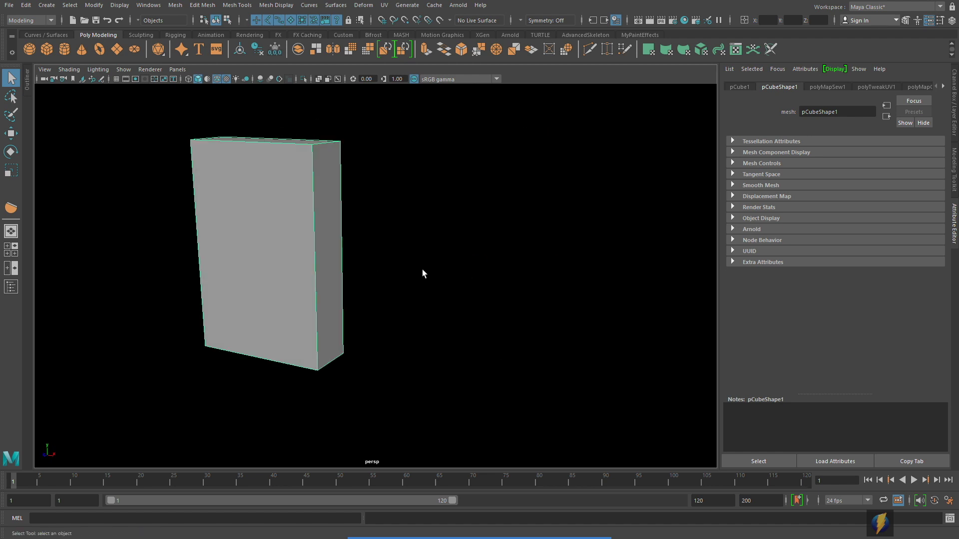
pyautogui.moveTo(422, 273); pyautogui.dragTo(294, 274)
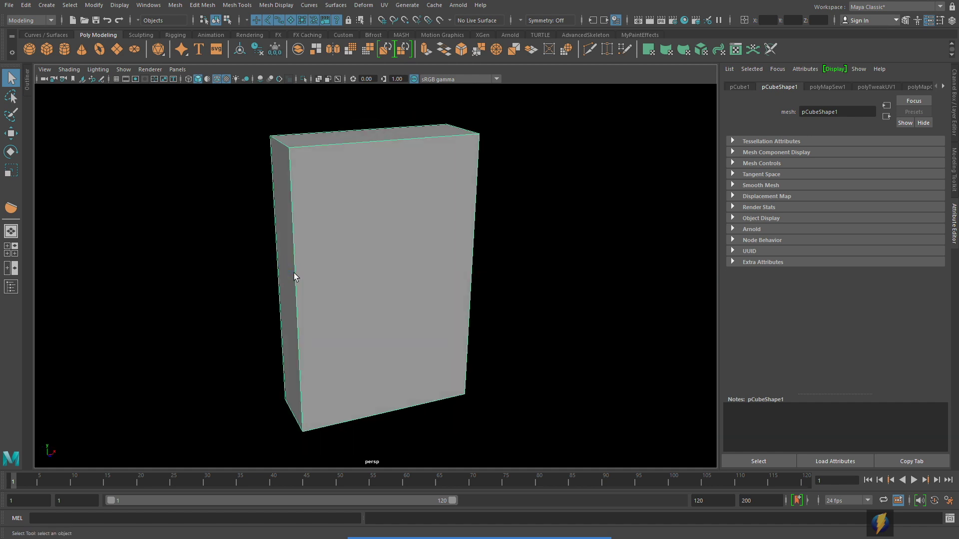
pyautogui.keyDown('alt'); pyautogui.moveTo(396, 276); pyautogui.dragTo(412, 289); pyautogui.keyUp('alt')
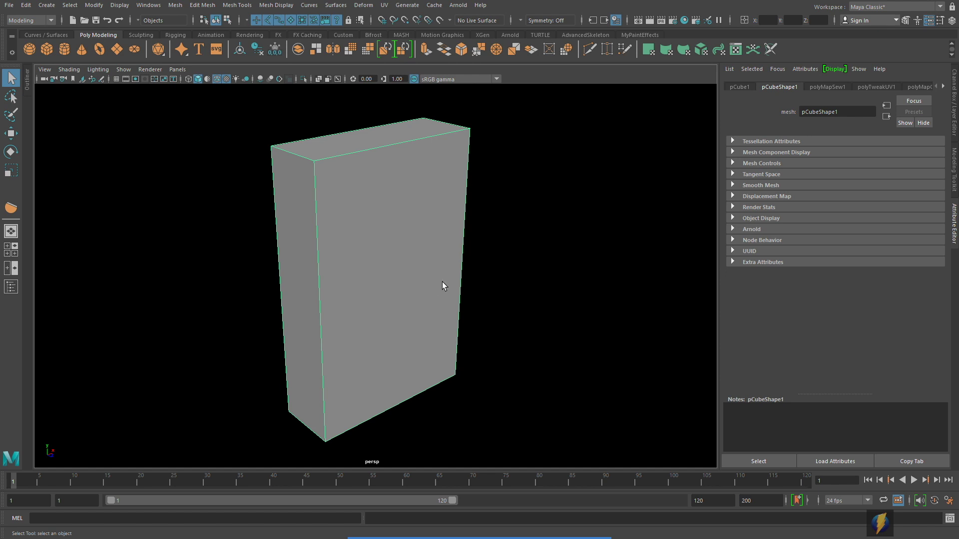
pyautogui.moveTo(472, 275)
pyautogui.mouseDown()
pyautogui.moveTo(439, 261)
pyautogui.moveTo(473, 279)
pyautogui.mouseUp()
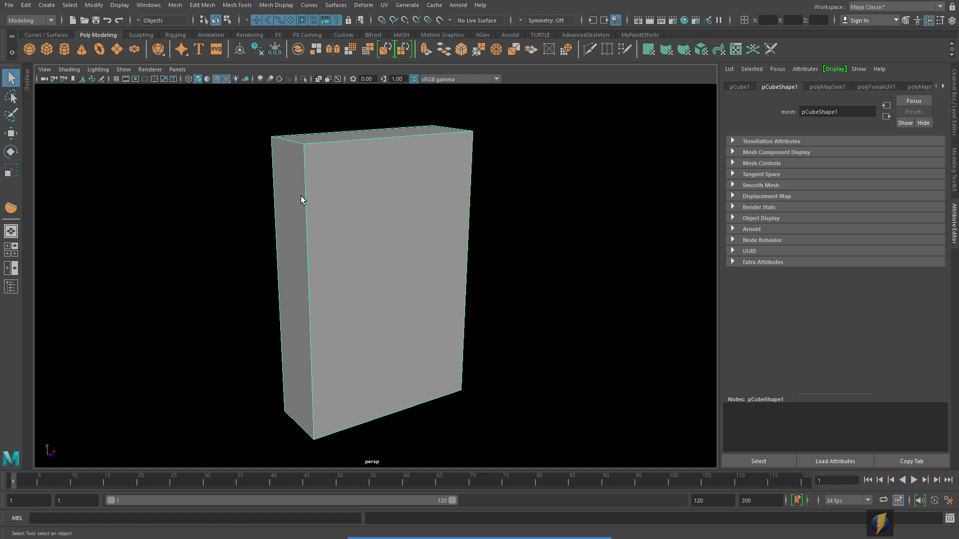
pyautogui.moveTo(411, 248); pyautogui.dragTo(397, 241)
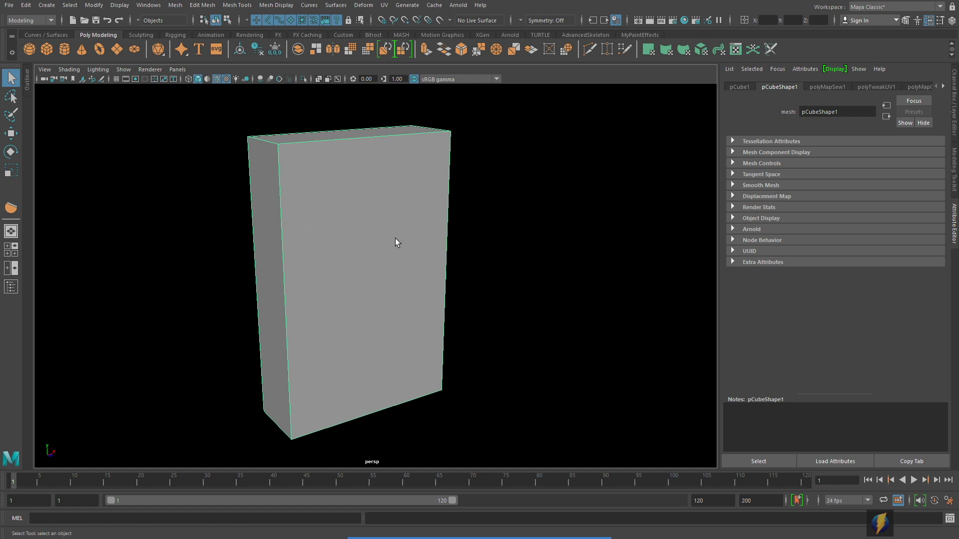
pyautogui.click(384, 5)
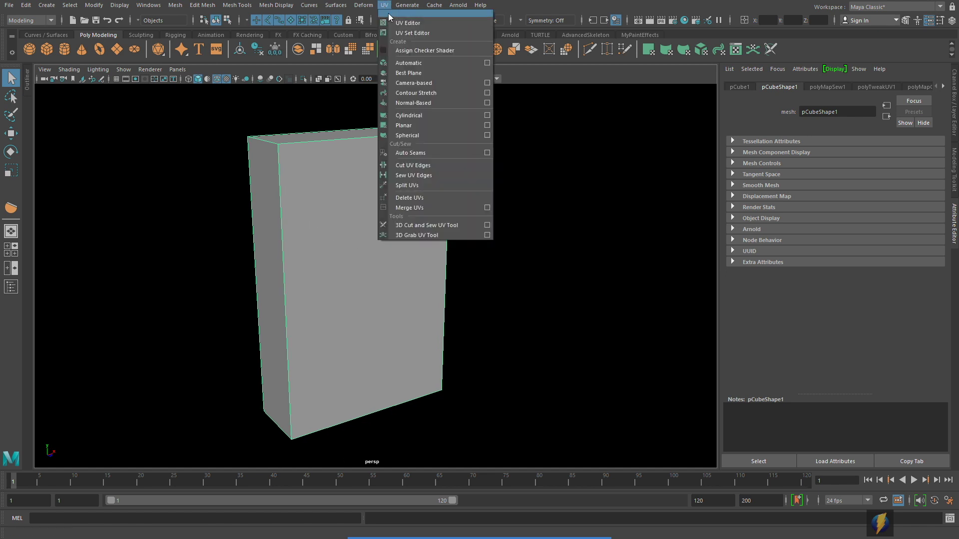
# Open the UV Editor and position it up and right, beside the box viewport.
pyautogui.click(407, 23)
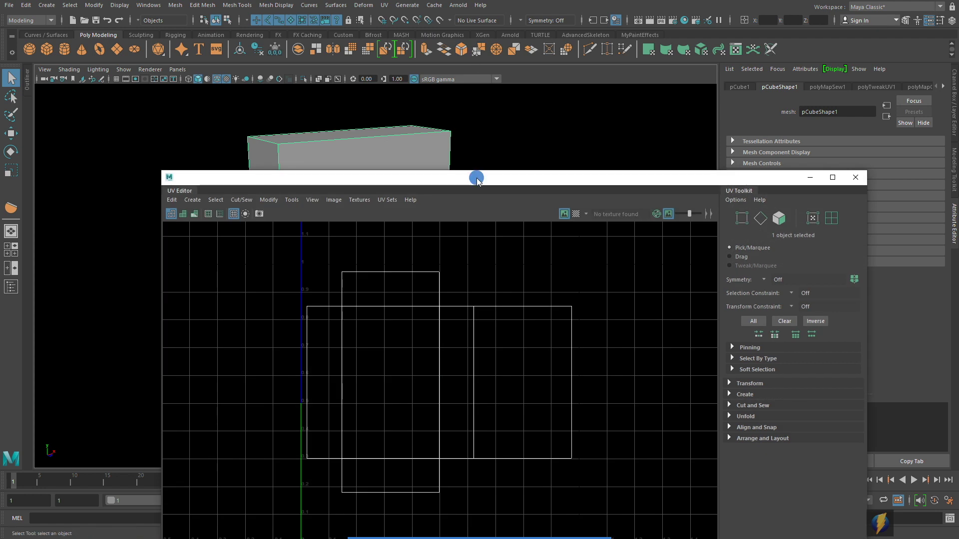
pyautogui.moveTo(475, 178); pyautogui.dragTo(676, 164)
pyautogui.moveTo(269, 262); pyautogui.dragTo(199, 252)
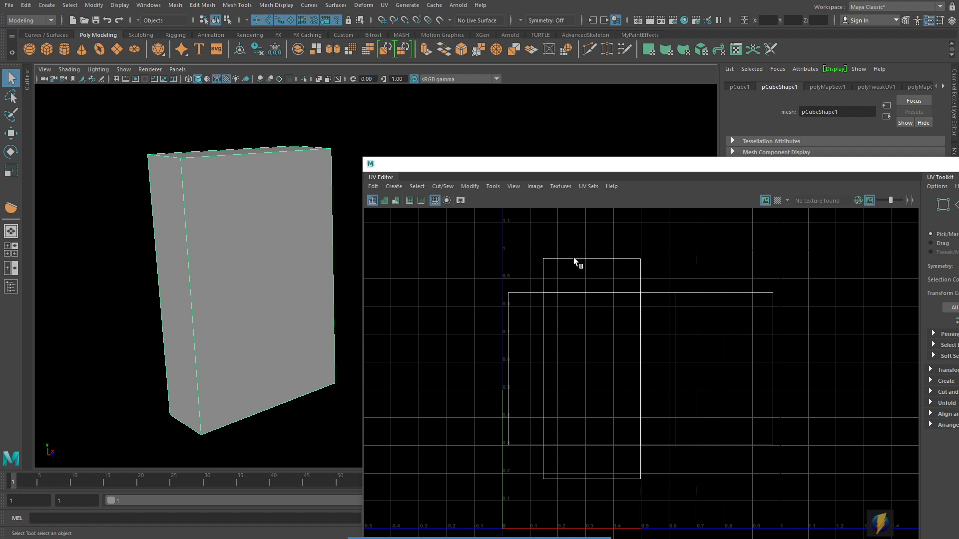
pyautogui.moveTo(604, 167); pyautogui.dragTo(607, 103)
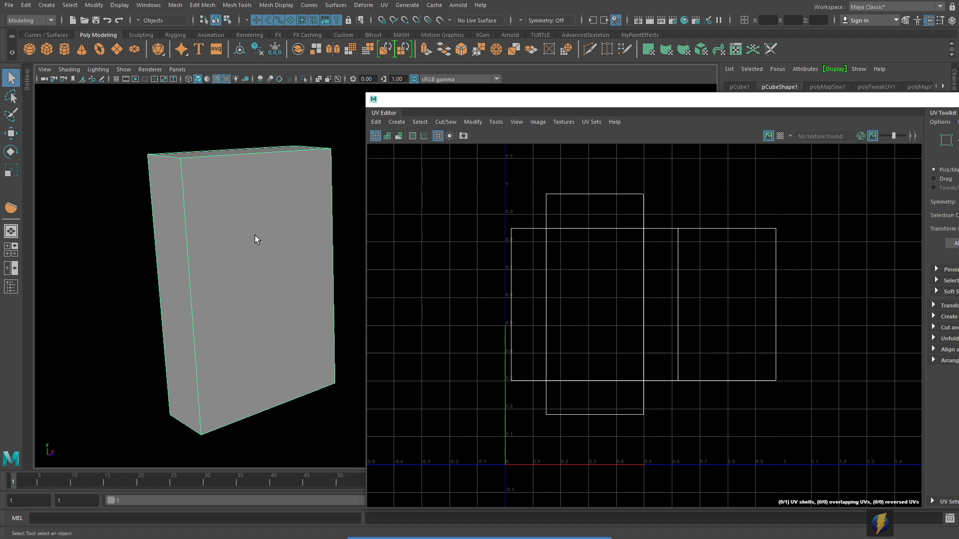
pyautogui.click(516, 518)
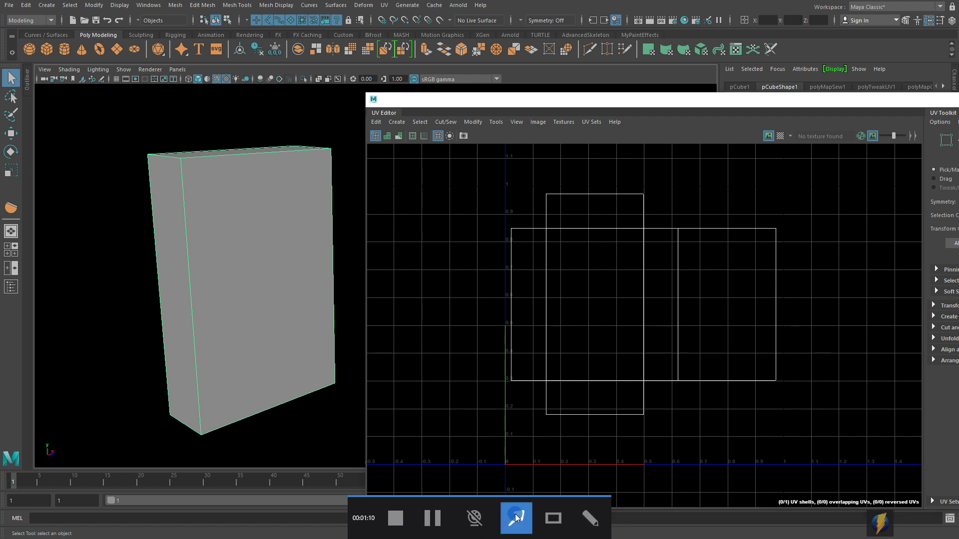
pyautogui.moveTo(416, 412)
pyautogui.mouseDown()
pyautogui.moveTo(457, 393)
pyautogui.moveTo(502, 346)
pyautogui.moveTo(501, 221)
pyautogui.moveTo(650, 190)
pyautogui.moveTo(677, 212)
pyautogui.moveTo(775, 355)
pyautogui.moveTo(646, 394)
pyautogui.moveTo(643, 446)
pyautogui.moveTo(539, 426)
pyautogui.mouseUp()
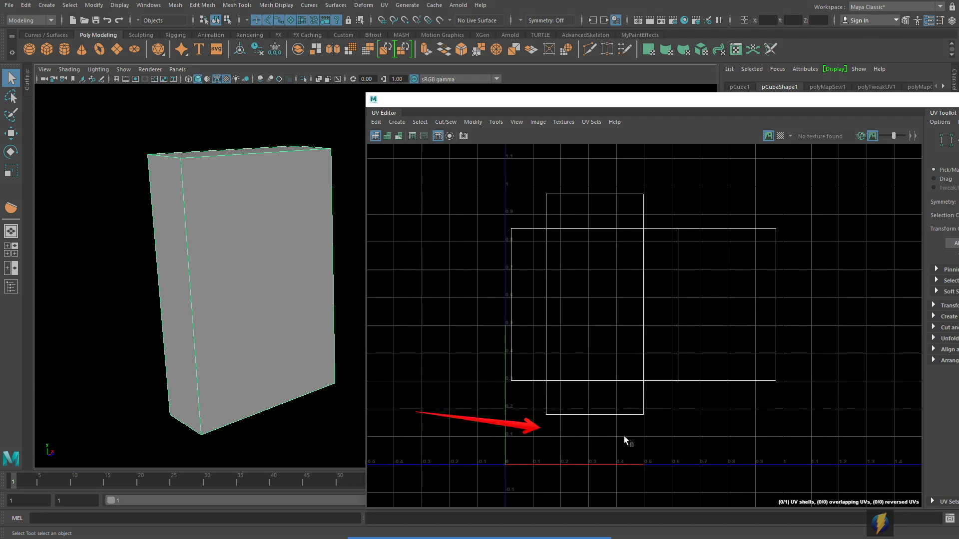
pyautogui.click(242, 233)
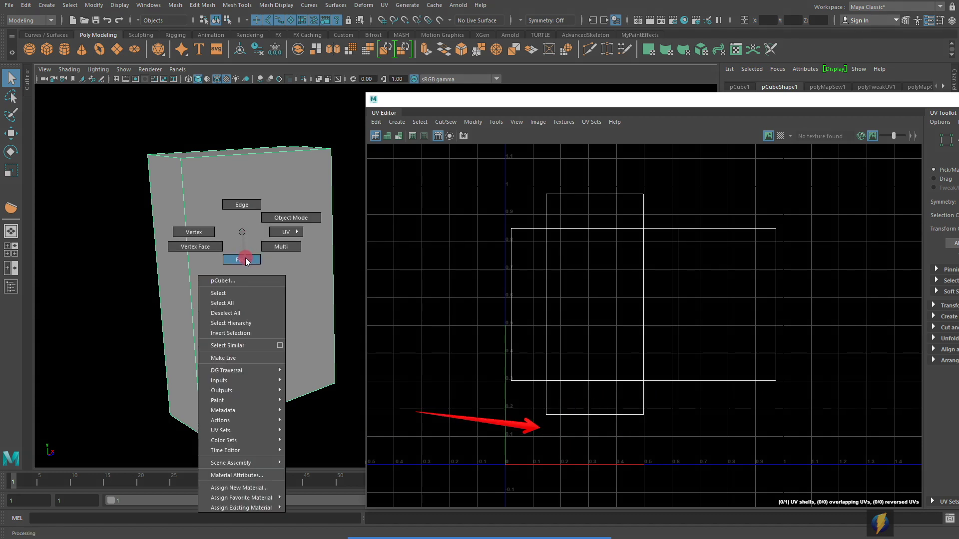
# In Face mode, select the box's front, side and broad faces to see their UV shells.
pyautogui.click(249, 255)
pyautogui.click(270, 273)
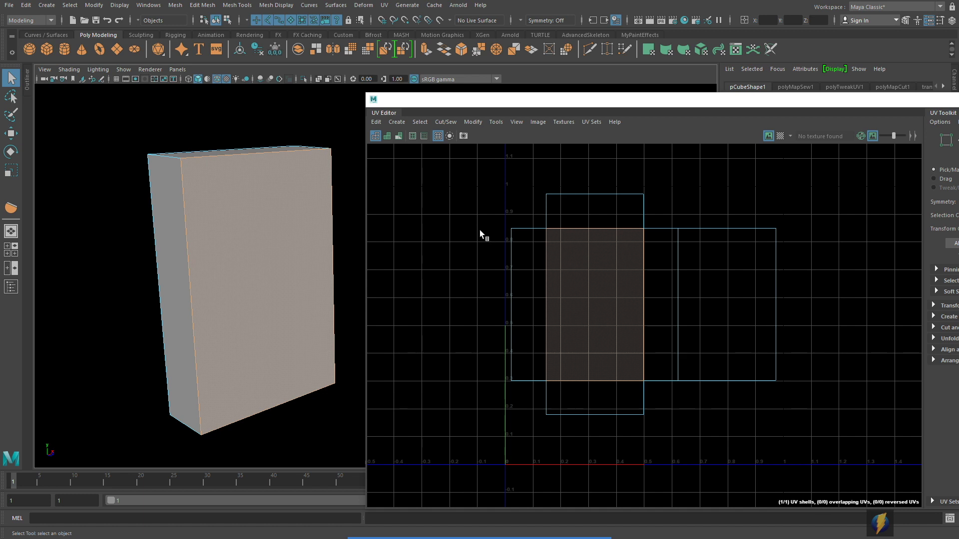
pyautogui.moveTo(321, 253); pyautogui.dragTo(98, 274)
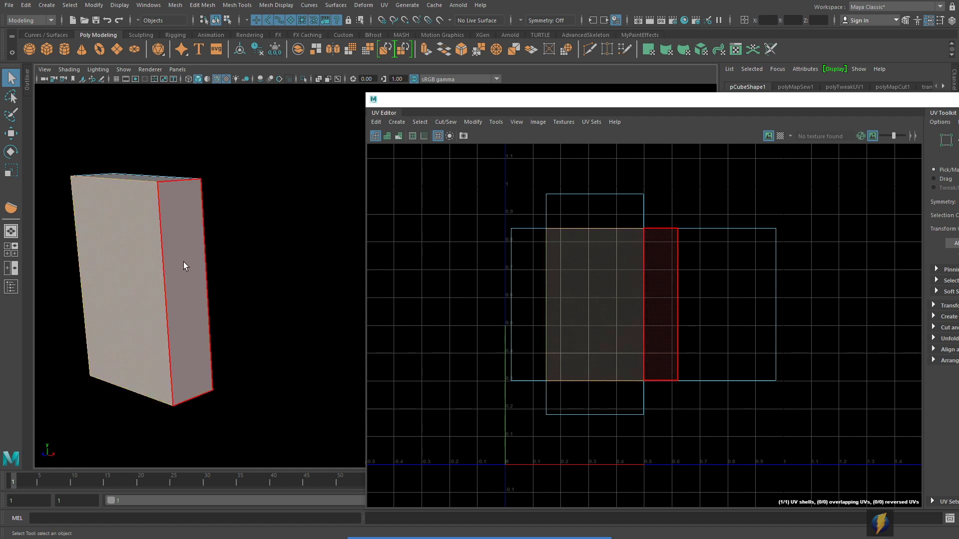
pyautogui.click(184, 263)
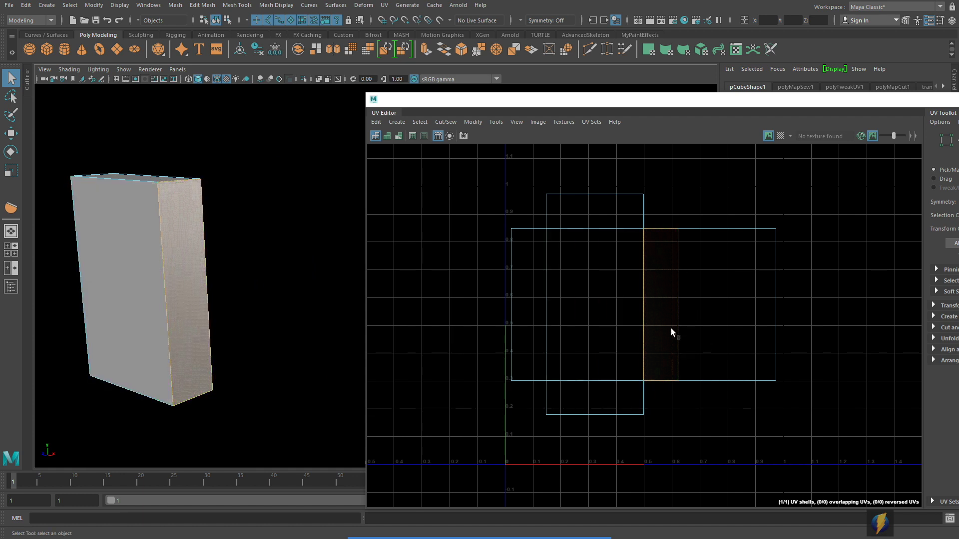
pyautogui.moveTo(306, 261)
pyautogui.mouseDown()
pyautogui.moveTo(209, 253)
pyautogui.moveTo(306, 258)
pyautogui.mouseUp()
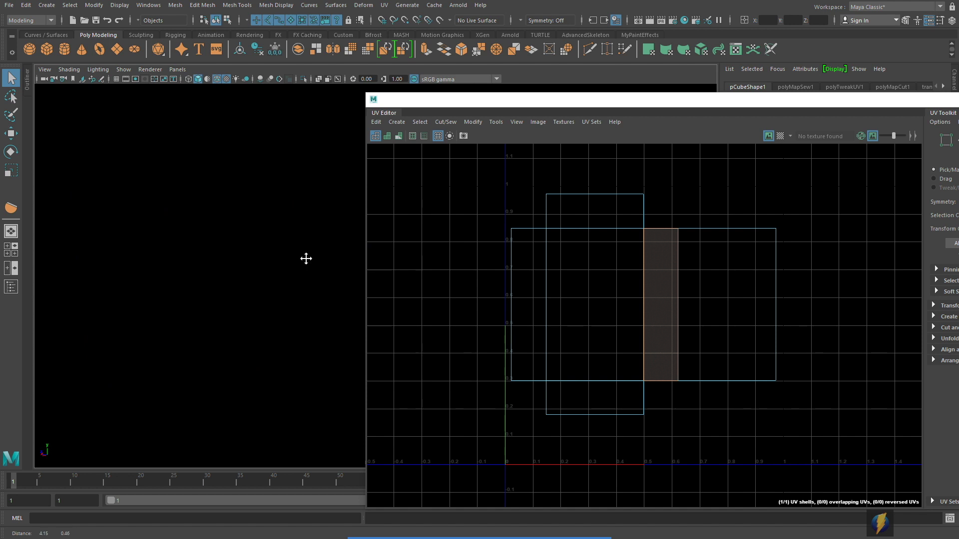
pyautogui.click(246, 278)
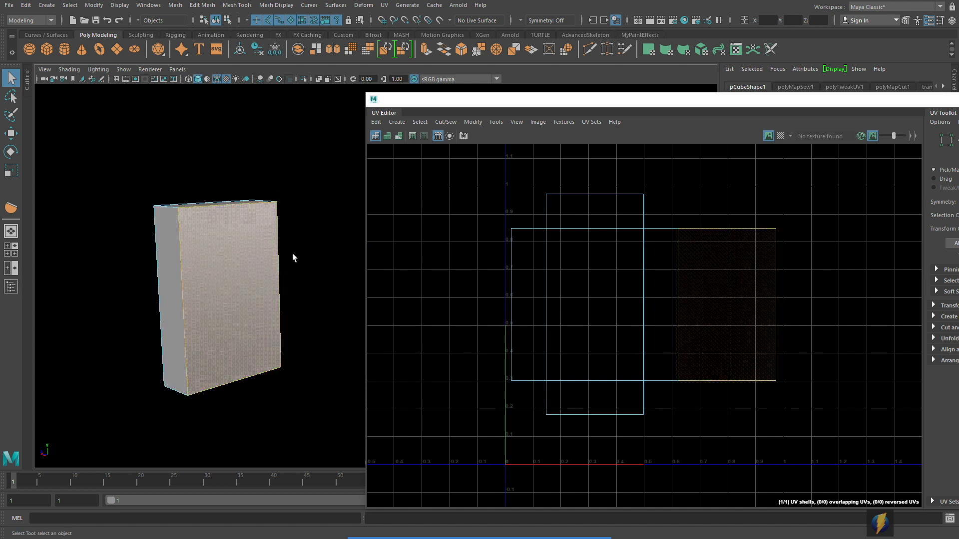
pyautogui.moveTo(293, 258); pyautogui.dragTo(88, 246)
pyautogui.click(244, 252)
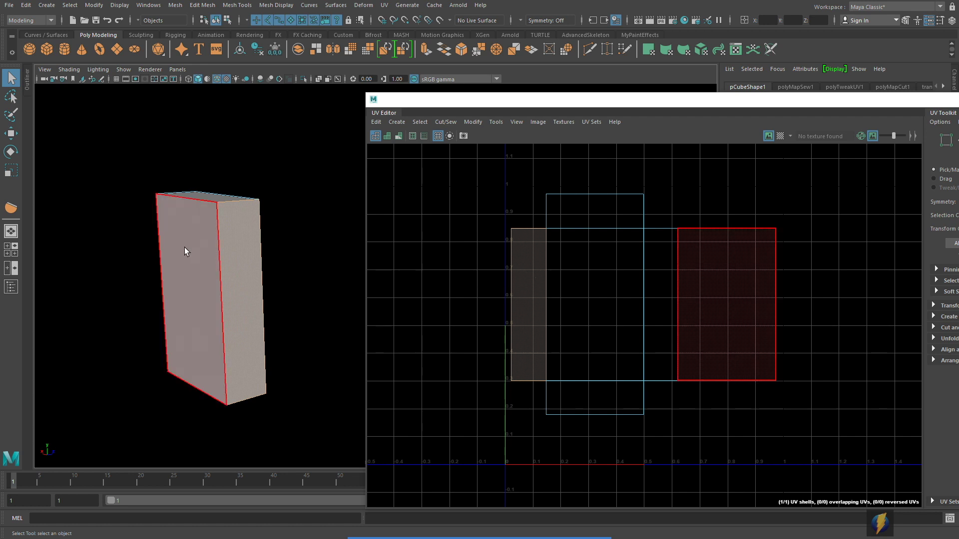
# Select the top face, then the front face, to highlight their UV shells.
pyautogui.moveTo(184, 251); pyautogui.dragTo(233, 295)
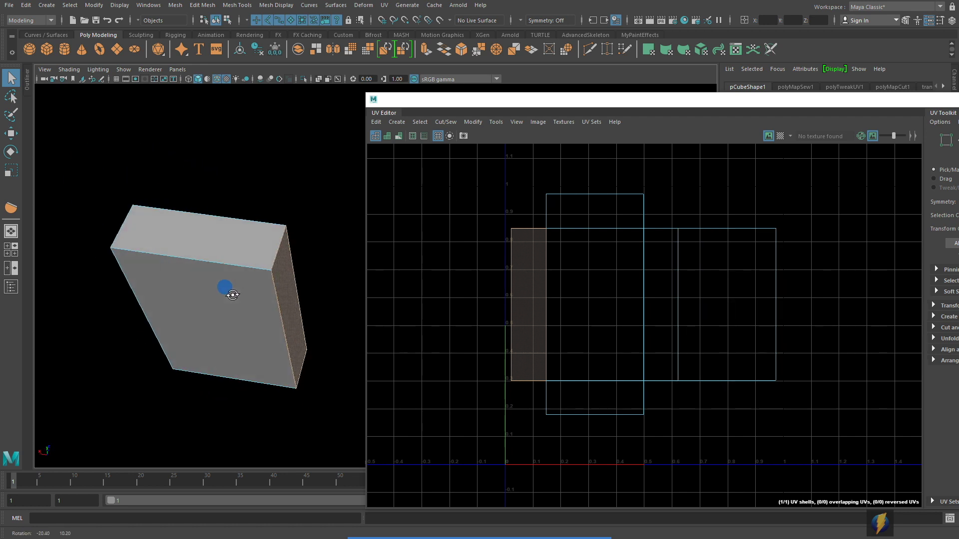
pyautogui.click(214, 246)
pyautogui.click(332, 332)
pyautogui.click(213, 332)
pyautogui.moveTo(214, 332); pyautogui.dragTo(263, 197)
pyautogui.click(258, 336)
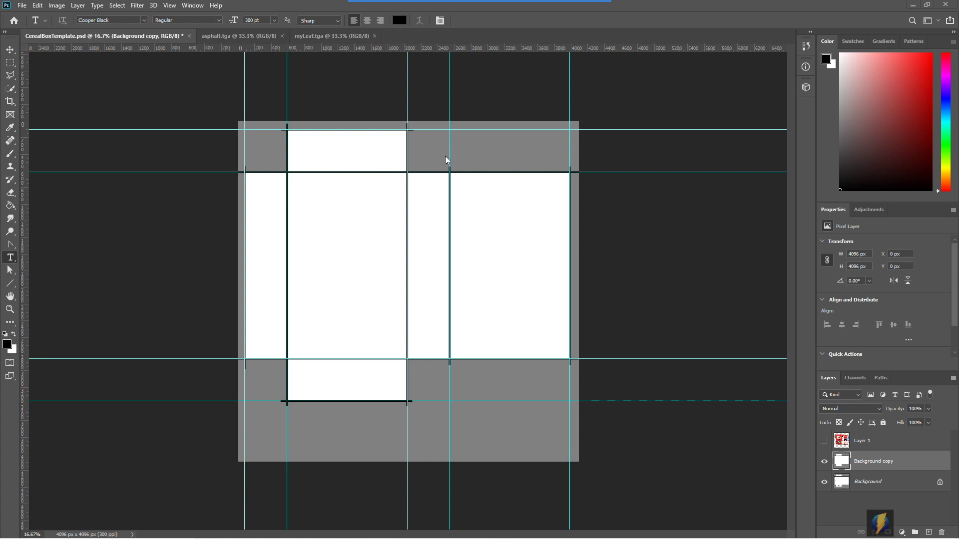
pyautogui.moveTo(489, 4)
pyautogui.click(517, 21)
pyautogui.moveTo(489, 67)
pyautogui.mouseDown()
pyautogui.moveTo(409, 150)
pyautogui.moveTo(346, 244)
pyautogui.moveTo(430, 218)
pyautogui.moveTo(254, 208)
pyautogui.moveTo(242, 245)
pyautogui.moveTo(413, 137)
pyautogui.moveTo(508, 250)
pyautogui.moveTo(311, 355)
pyautogui.moveTo(328, 393)
pyautogui.moveTo(354, 164)
pyautogui.mouseUp()
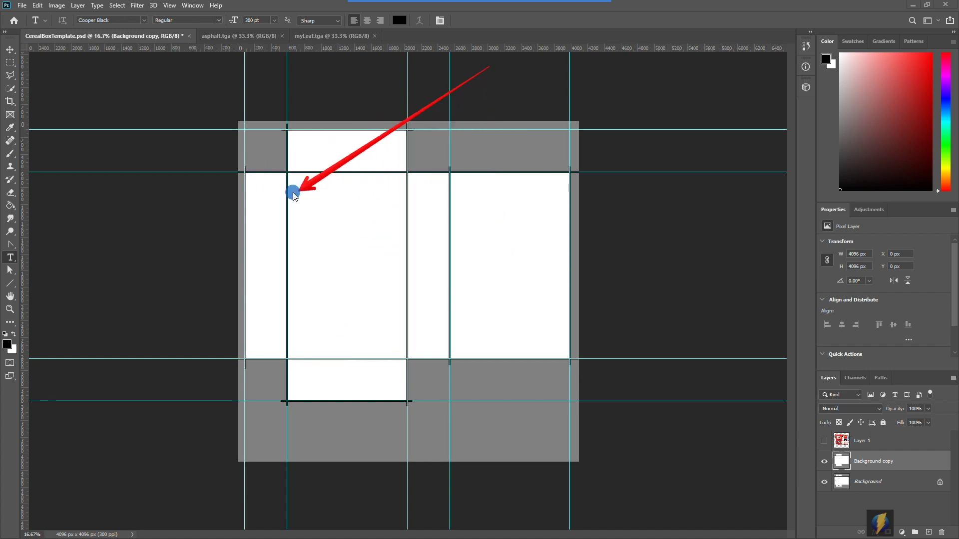
pyautogui.moveTo(269, 199)
pyautogui.mouseDown()
pyautogui.moveTo(289, 182)
pyautogui.moveTo(541, 190)
pyautogui.moveTo(404, 332)
pyautogui.moveTo(247, 199)
pyautogui.moveTo(247, 172)
pyautogui.moveTo(250, 310)
pyautogui.moveTo(278, 148)
pyautogui.moveTo(509, 84)
pyautogui.moveTo(601, 212)
pyautogui.moveTo(571, 228)
pyautogui.moveTo(565, 207)
pyautogui.moveTo(567, 285)
pyautogui.moveTo(572, 243)
pyautogui.moveTo(511, 141)
pyautogui.moveTo(379, 157)
pyautogui.moveTo(417, 137)
pyautogui.moveTo(452, 156)
pyautogui.moveTo(390, 154)
pyautogui.moveTo(348, 213)
pyautogui.moveTo(319, 383)
pyautogui.moveTo(348, 368)
pyautogui.moveTo(335, 379)
pyautogui.mouseUp()
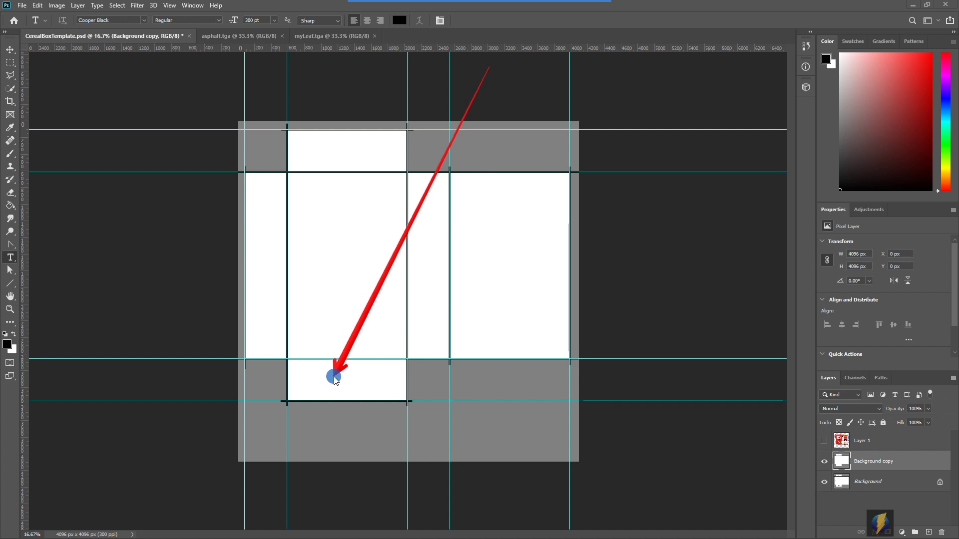
pyautogui.moveTo(334, 378)
pyautogui.mouseDown()
pyautogui.moveTo(550, 336)
pyautogui.moveTo(635, 131)
pyautogui.mouseUp()
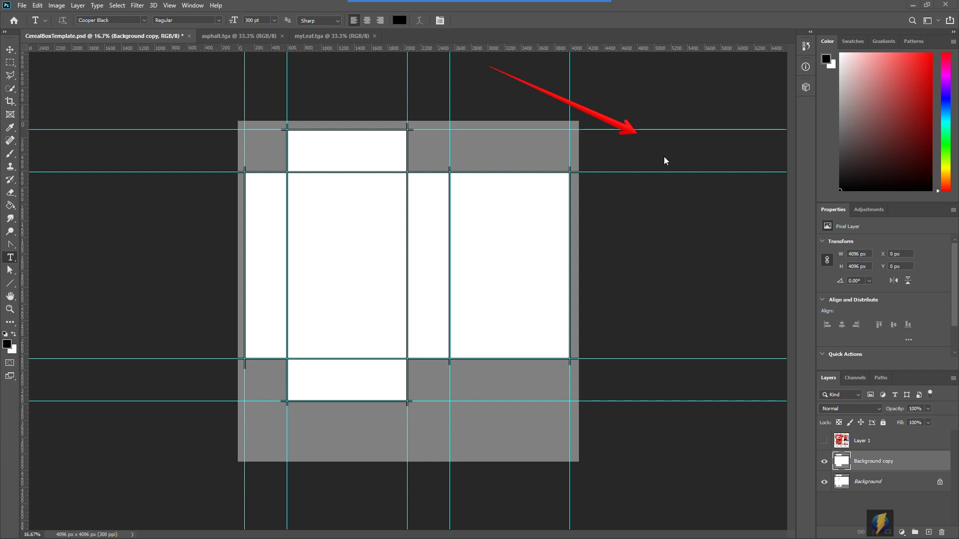
pyautogui.press('Escape')
pyautogui.press('v')
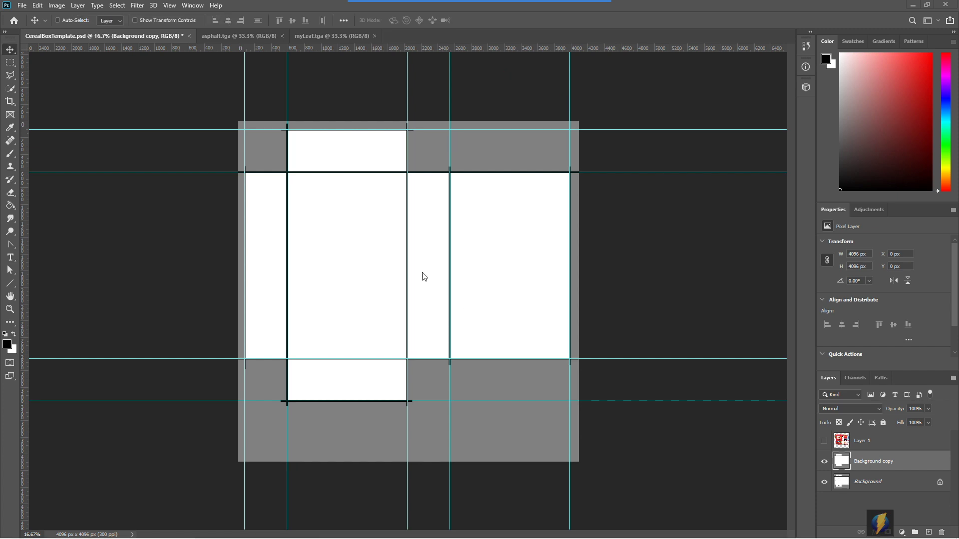
# Add a 'Front' text label centred in the template's front panel.
pyautogui.click(11, 258)
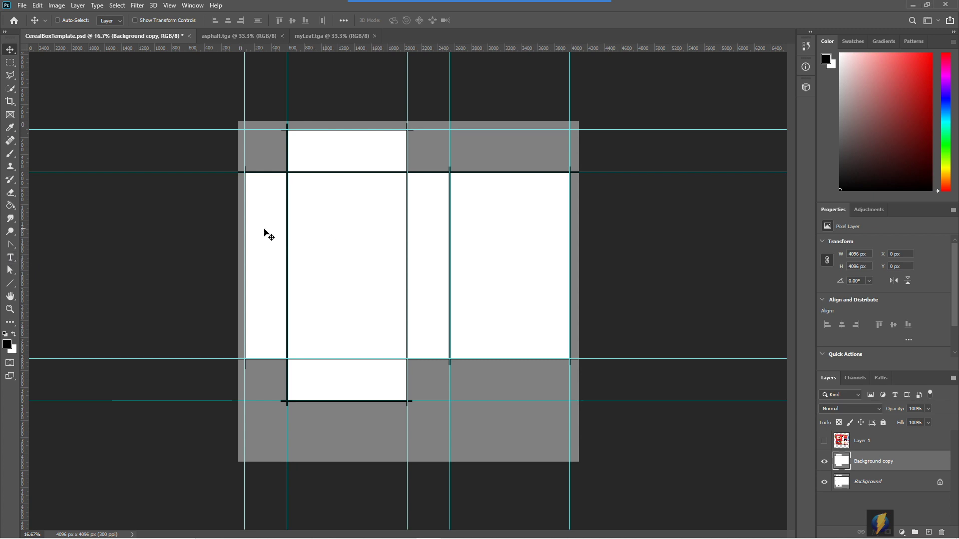
pyautogui.press('t')
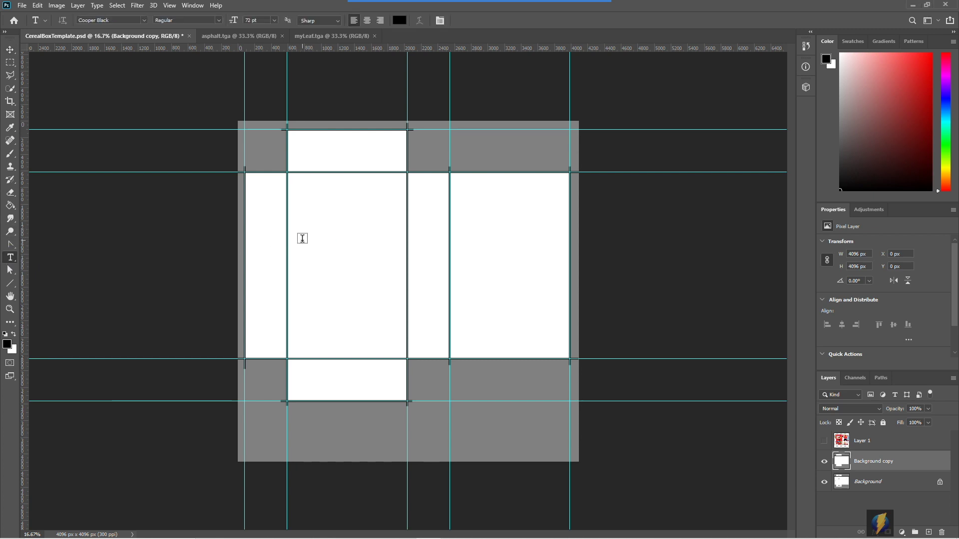
pyautogui.moveTo(302, 239); pyautogui.dragTo(401, 291)
pyautogui.write('Front')
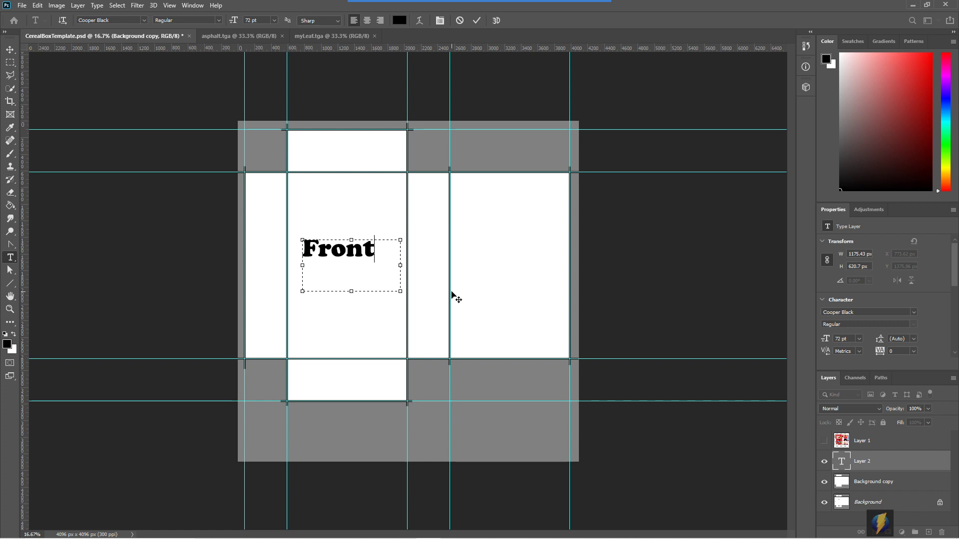
pyautogui.click(380, 254)
pyautogui.hotkey('ctrl', 'Return')
pyautogui.press('v')
pyautogui.moveTo(349, 252); pyautogui.dragTo(357, 252)
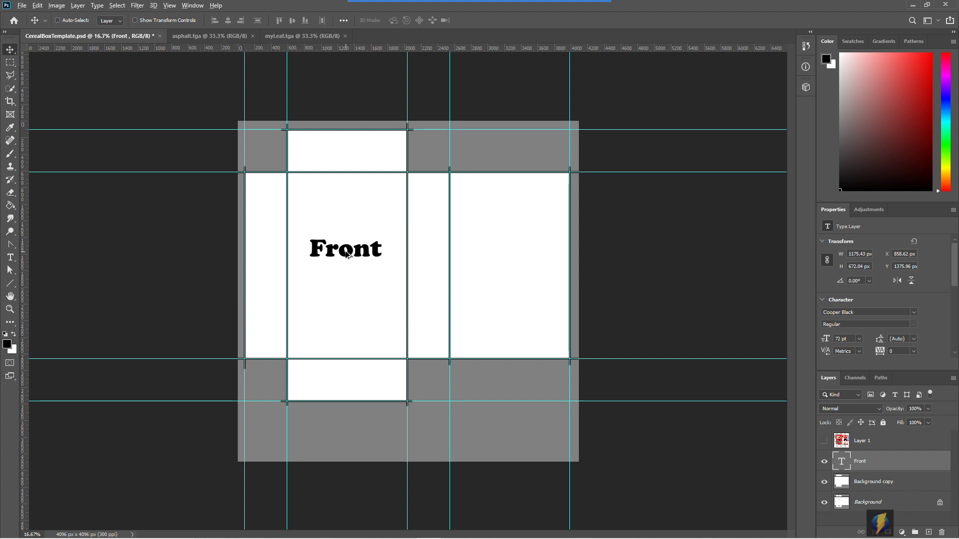
# Copy the Front label into the back panel, retype it as 'Back' and centre it.
pyautogui.moveTo(348, 253); pyautogui.dragTo(509, 254)
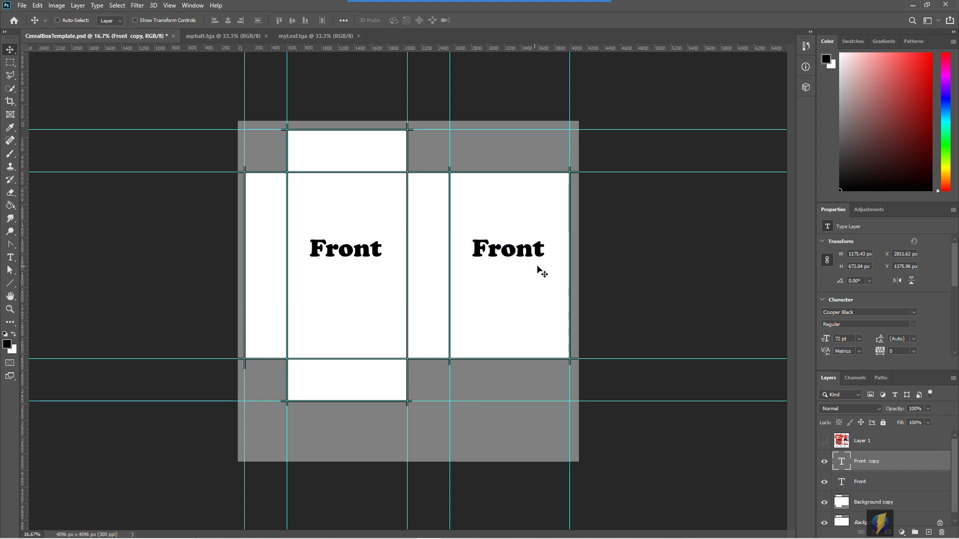
pyautogui.doubleClick(842, 461)
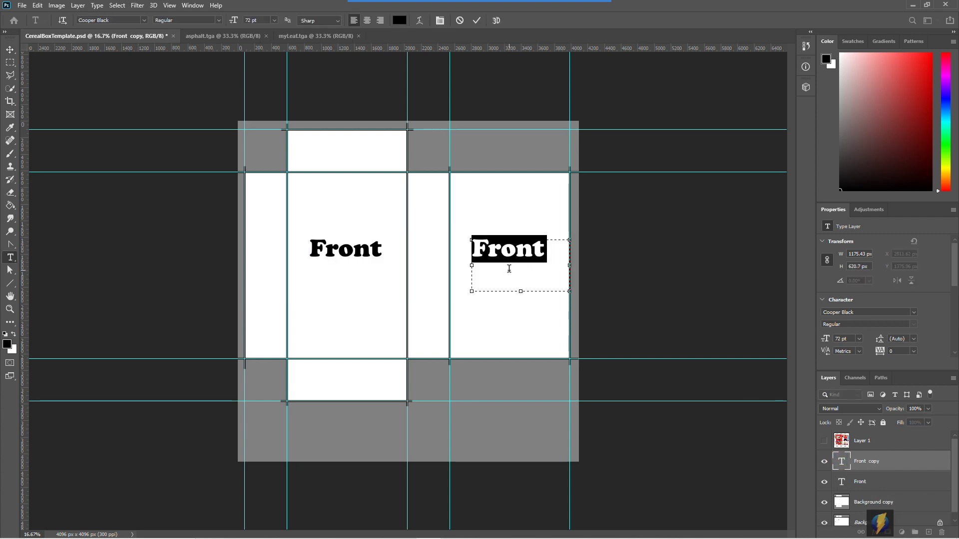
pyautogui.write('Back')
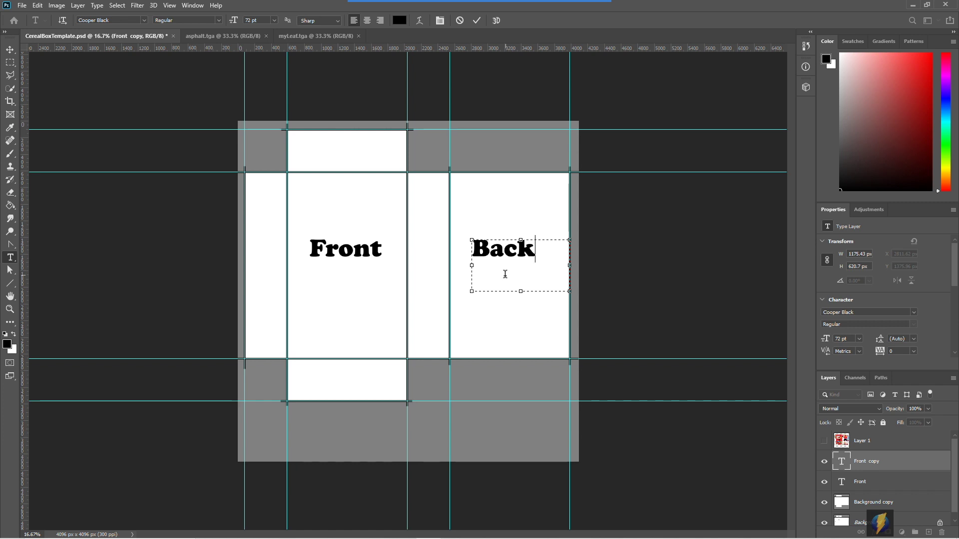
pyautogui.click(10, 49)
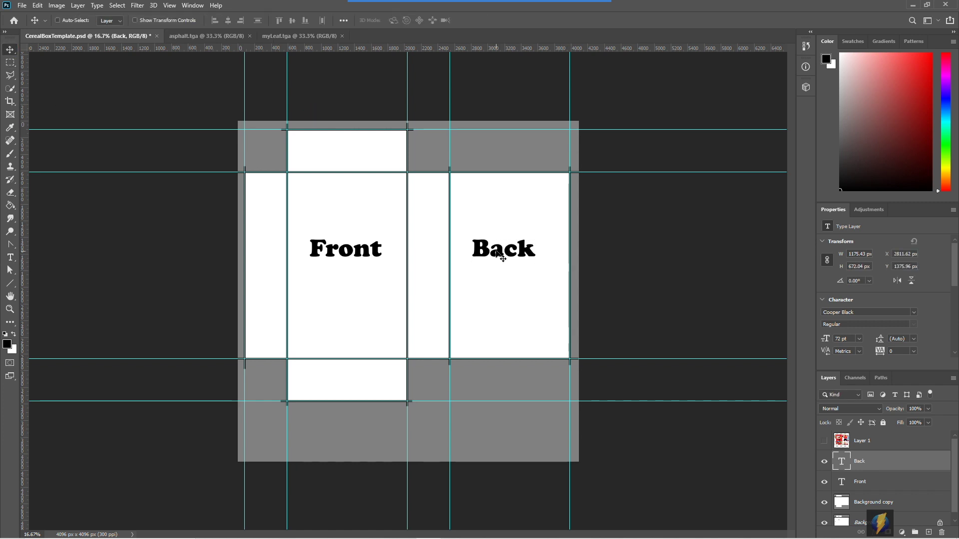
pyautogui.moveTo(498, 252); pyautogui.dragTo(507, 252)
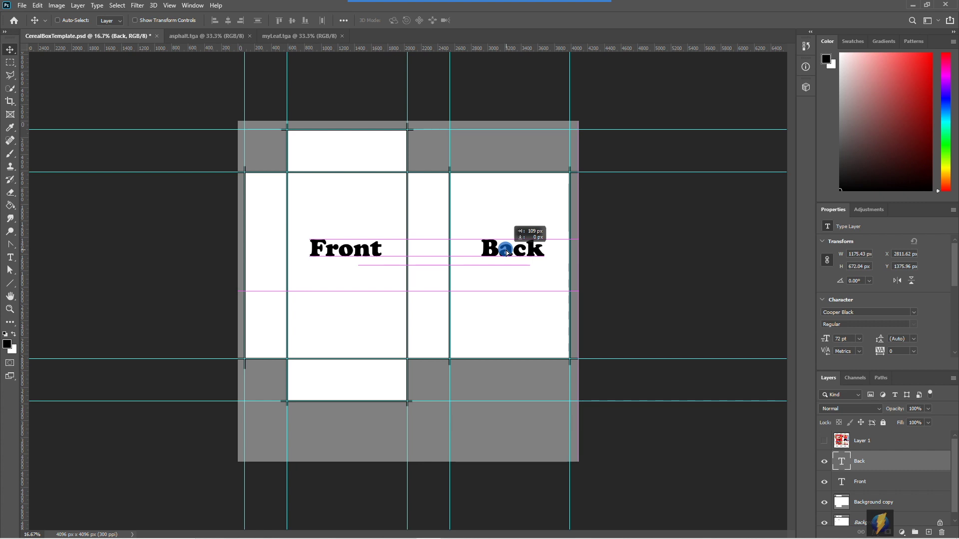
pyautogui.moveTo(507, 253); pyautogui.dragTo(507, 253)
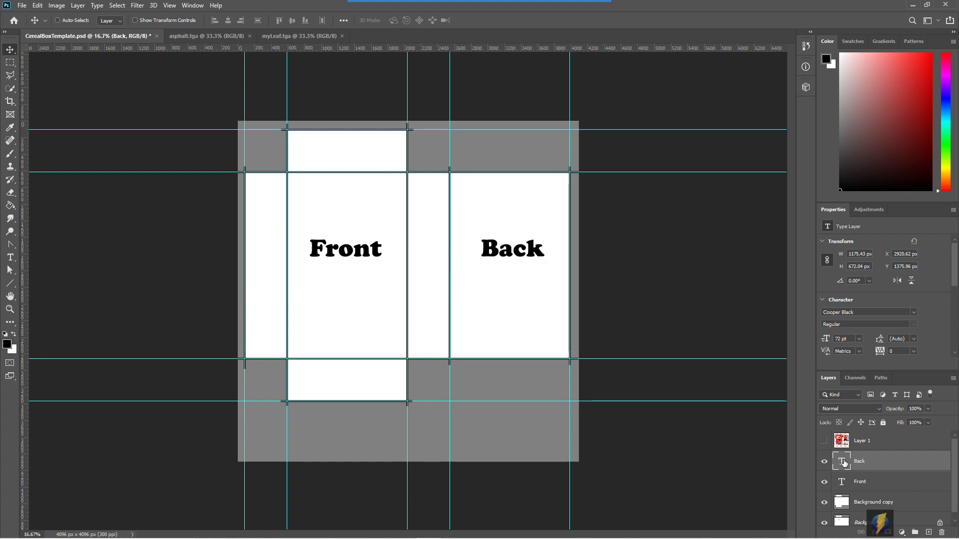
# Duplicate the Back layer, move it into the top flap, and retype it as 'Top'.
pyautogui.rightClick(885, 470)
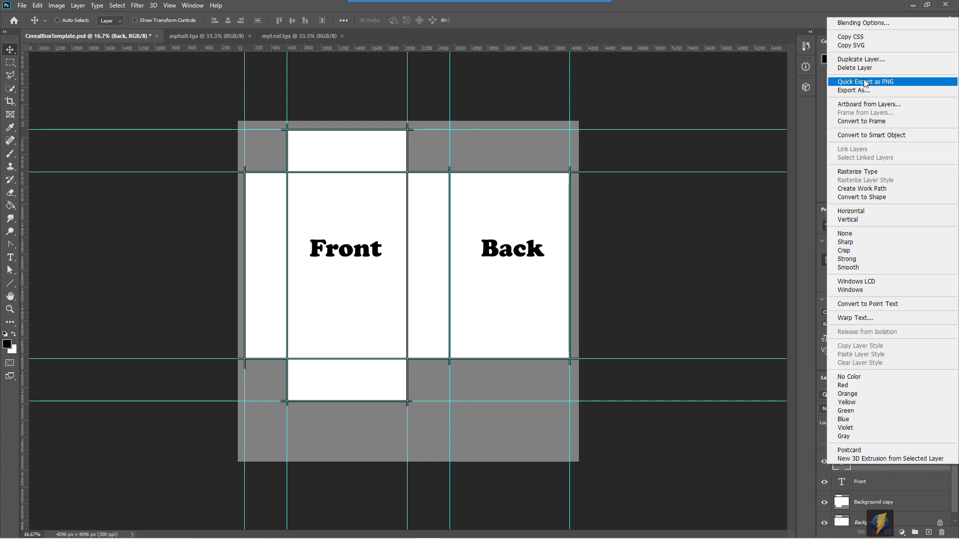
pyautogui.click(861, 59)
pyautogui.click(561, 160)
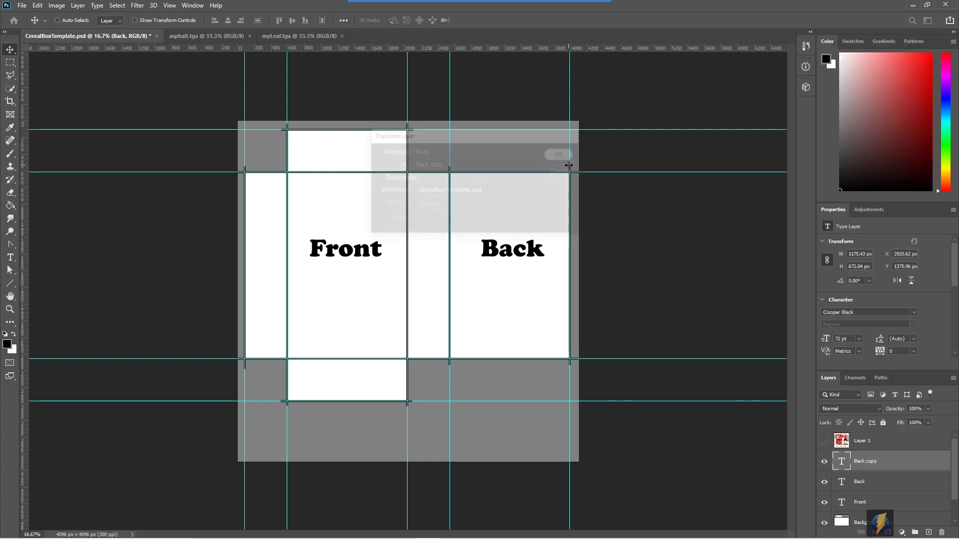
pyautogui.moveTo(510, 249); pyautogui.dragTo(357, 154)
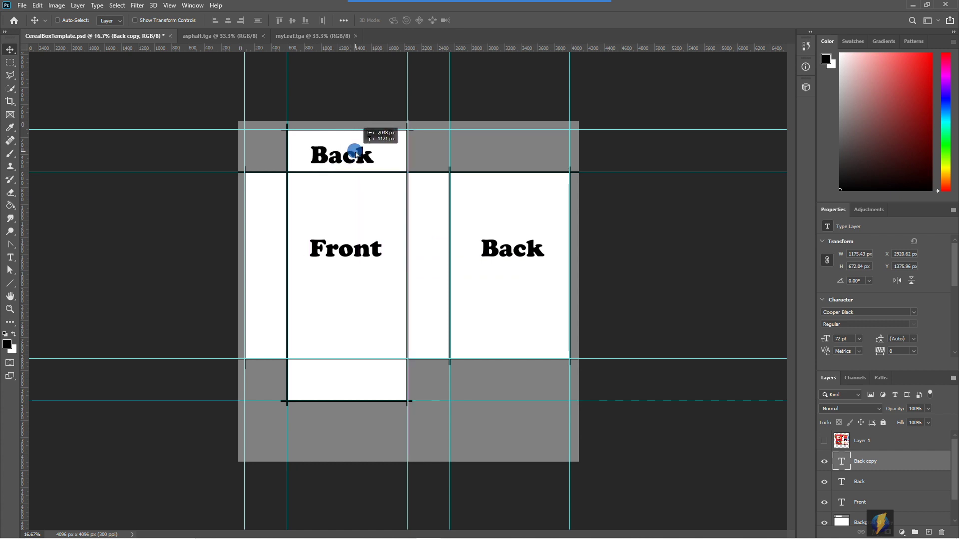
pyautogui.moveTo(356, 153); pyautogui.dragTo(357, 155)
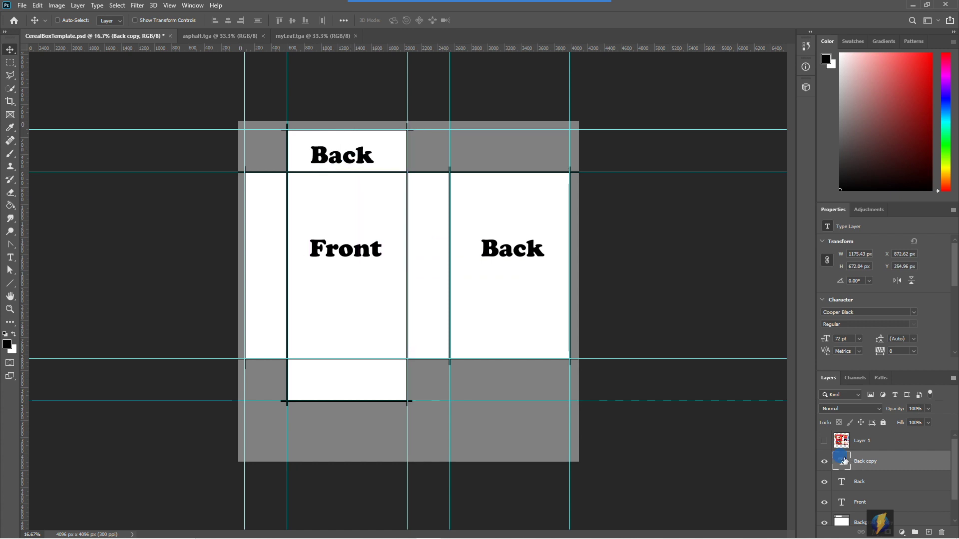
pyautogui.doubleClick(842, 461)
pyautogui.write('Top')
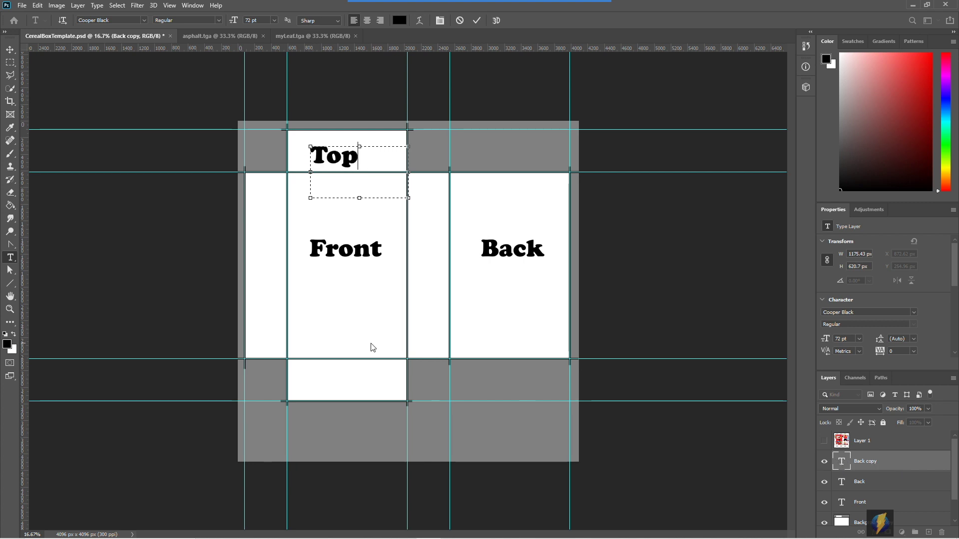
pyautogui.click(10, 49)
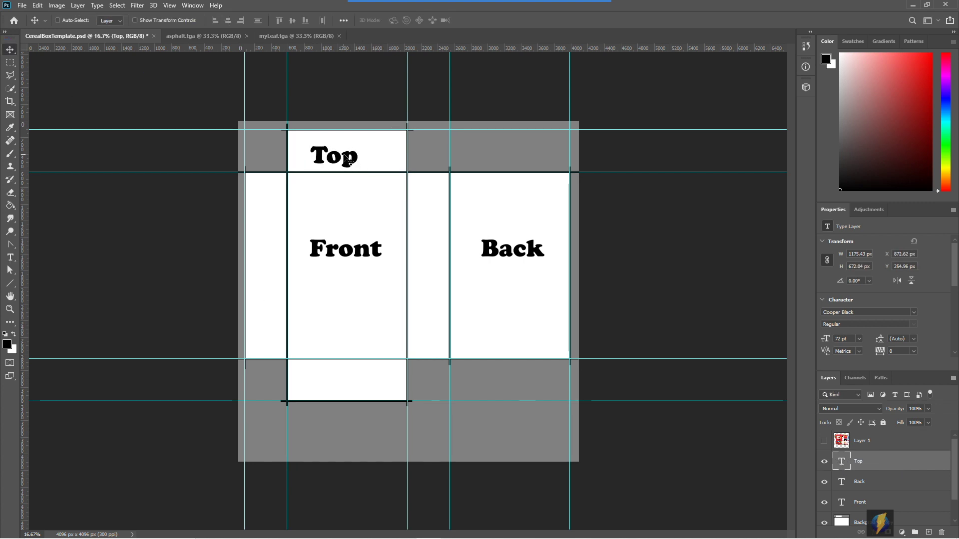
pyautogui.moveTo(344, 153); pyautogui.dragTo(356, 152)
pyautogui.press('Up')
pyautogui.press('Up')
pyautogui.press('Up')
pyautogui.press('Up')
pyautogui.press('Up')
pyautogui.press('Up')
pyautogui.press('Up')
pyautogui.press('Up')
pyautogui.press('Up')
pyautogui.press('Up')
pyautogui.press('Up')
pyautogui.press('Up')
pyautogui.press('Up')
pyautogui.press('Up')
pyautogui.press('Up')
pyautogui.press('Up')
pyautogui.press('Up')
pyautogui.press('Up')
pyautogui.press('Up')
pyautogui.press('Up')
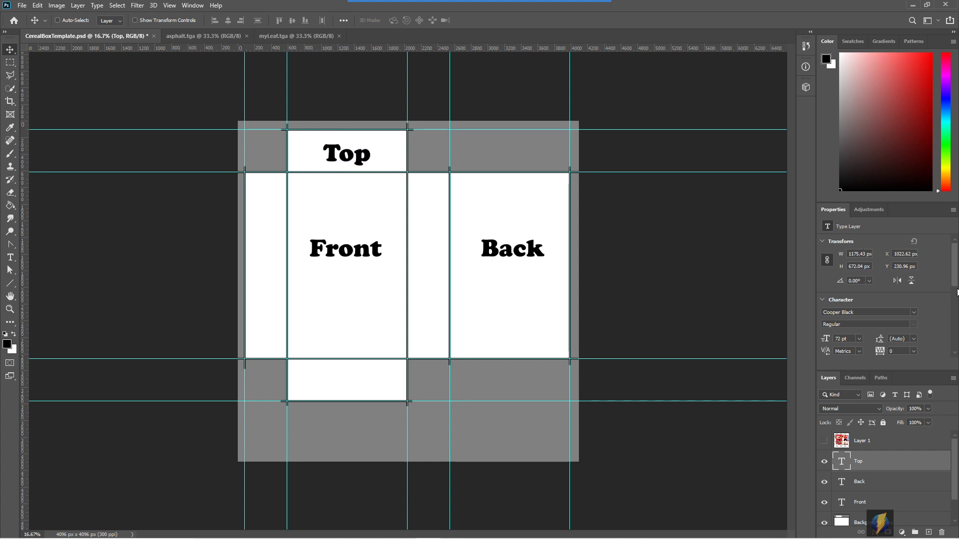
pyautogui.press('Left')
pyautogui.press('Left')
pyautogui.press('Left')
pyautogui.press('Left')
pyautogui.press('Left')
pyautogui.press('Left')
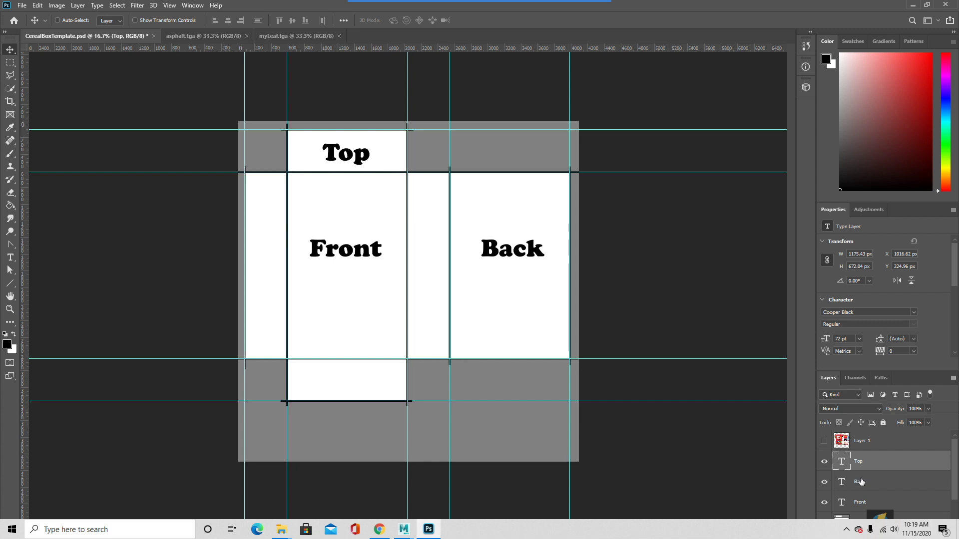
# Duplicate Top into the bottom flap as 'Bottom', then copy Bottom up between Front and Back.
pyautogui.rightClick(869, 461)
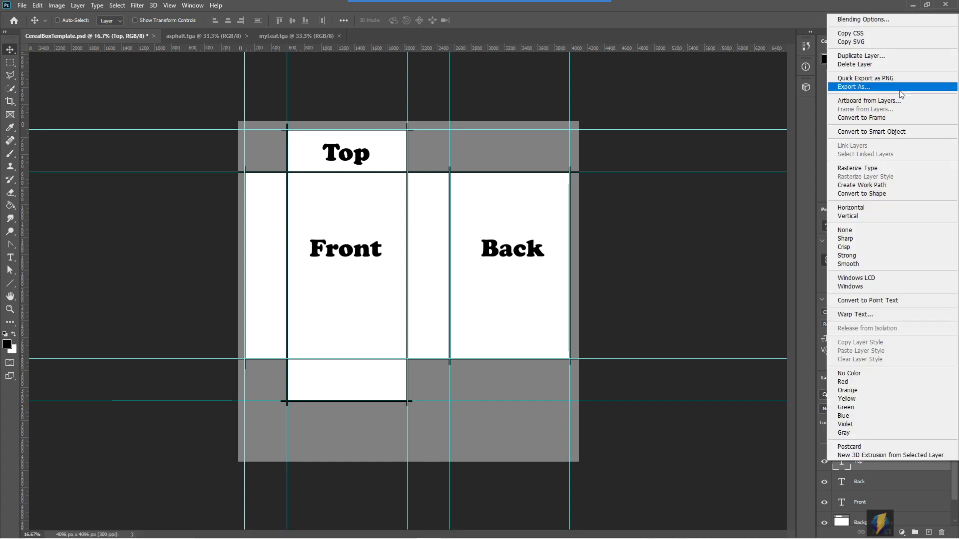
pyautogui.click(871, 56)
pyautogui.click(561, 155)
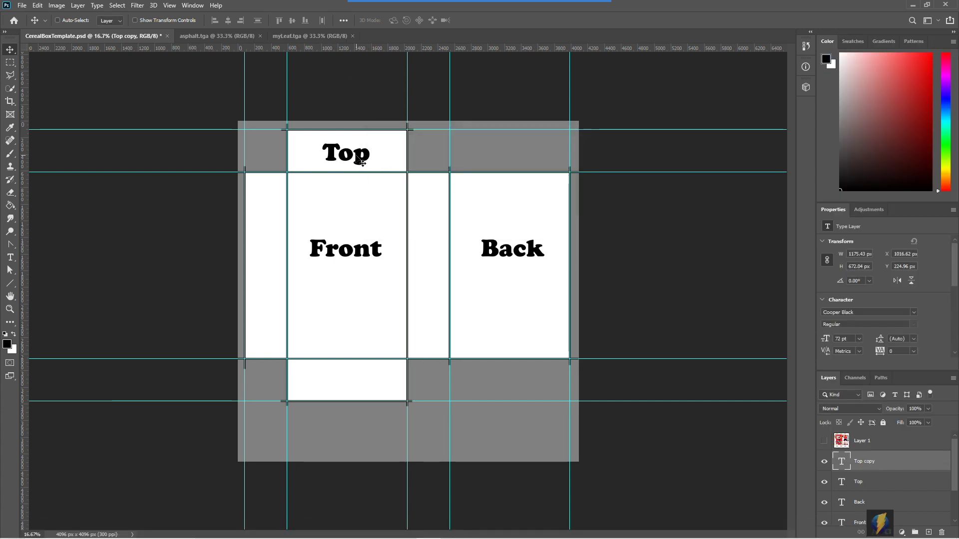
pyautogui.moveTo(361, 162); pyautogui.dragTo(357, 384)
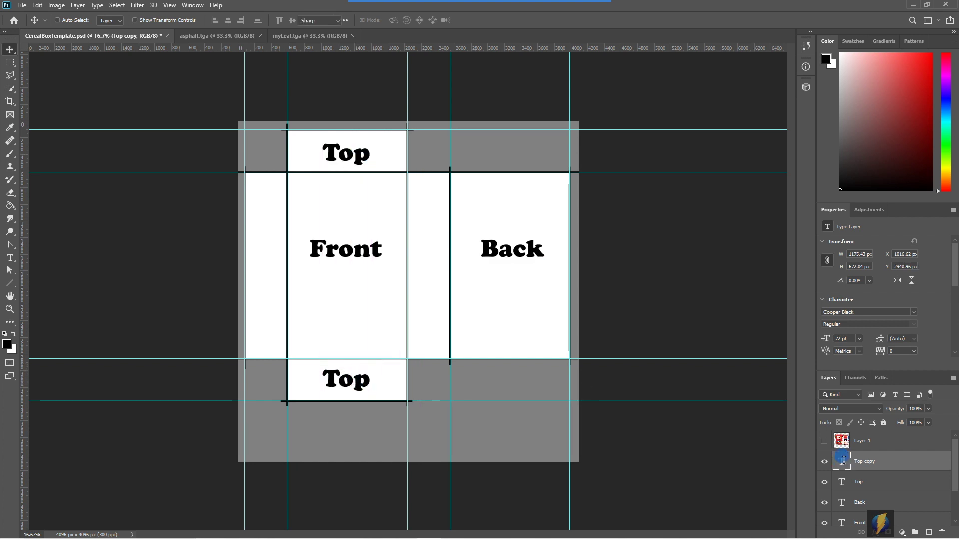
pyautogui.doubleClick(844, 462)
pyautogui.write('Bottom')
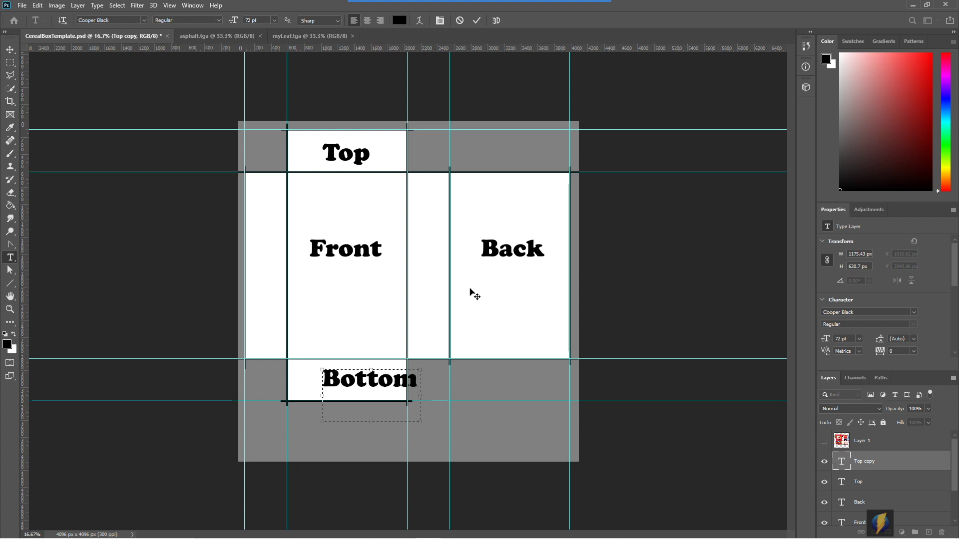
pyautogui.click(10, 49)
pyautogui.moveTo(368, 384); pyautogui.dragTo(344, 380)
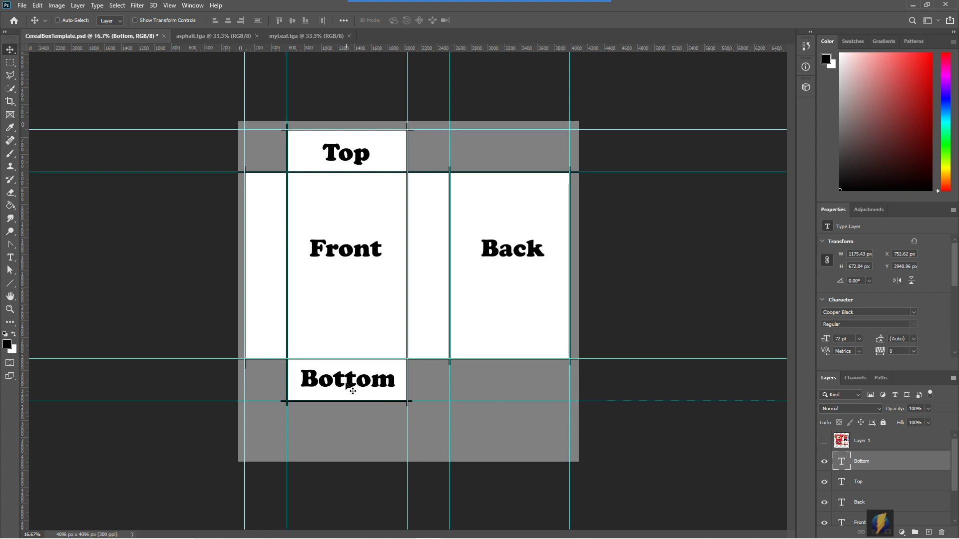
pyautogui.moveTo(343, 383); pyautogui.dragTo(432, 255)
# Rotate the copied label 90° counter clockwise into the right side panel and retype it 'R Side'.
pyautogui.click(38, 5)
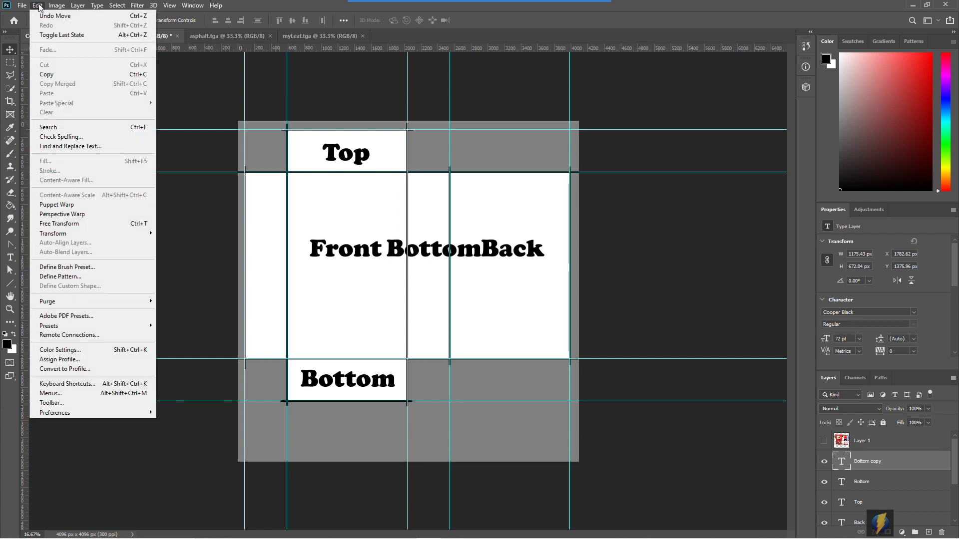
pyautogui.moveTo(69, 233)
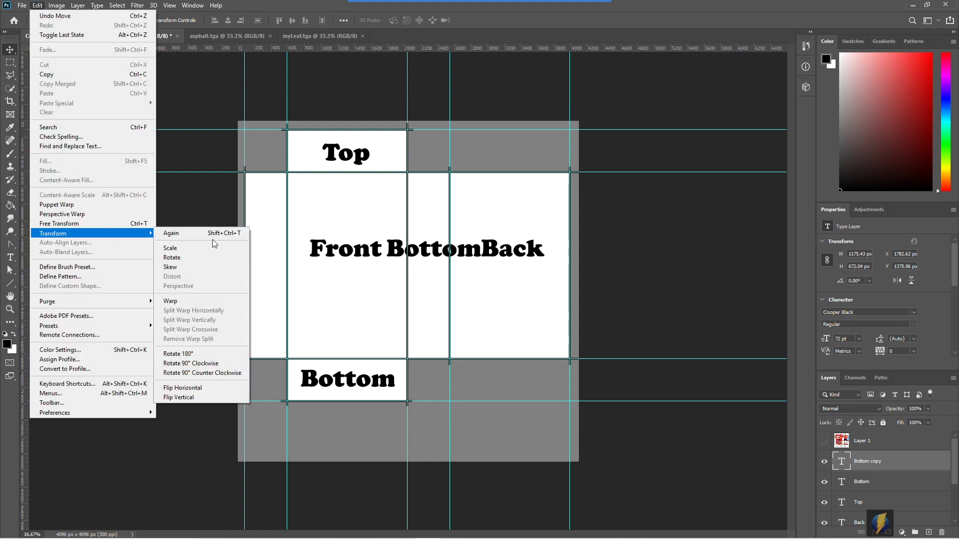
pyautogui.click(202, 373)
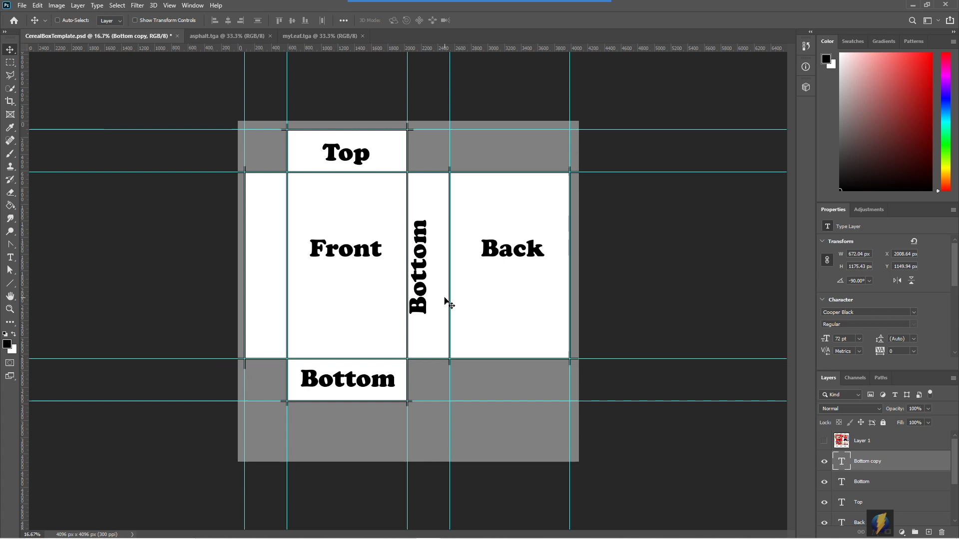
pyautogui.moveTo(439, 256); pyautogui.dragTo(448, 253)
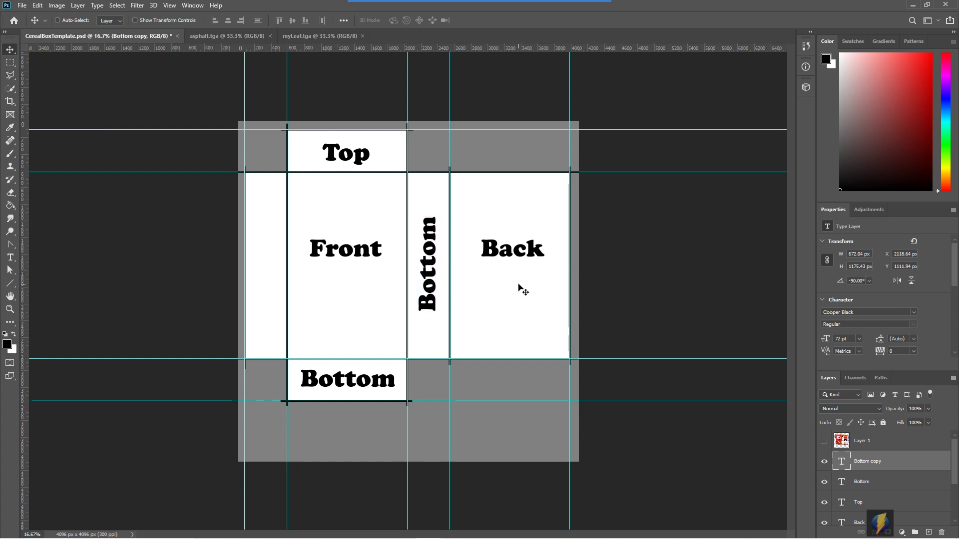
pyautogui.doubleClick(842, 461)
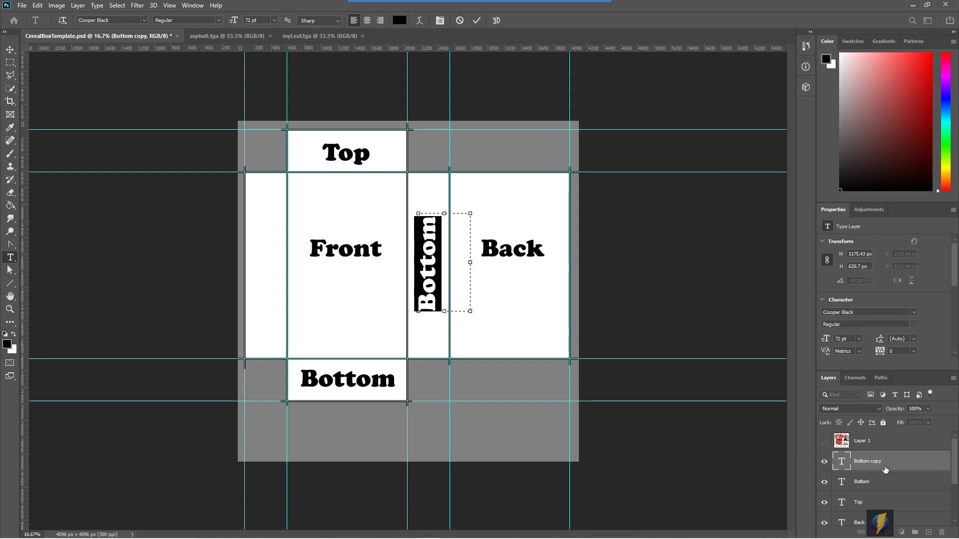
pyautogui.write('R')
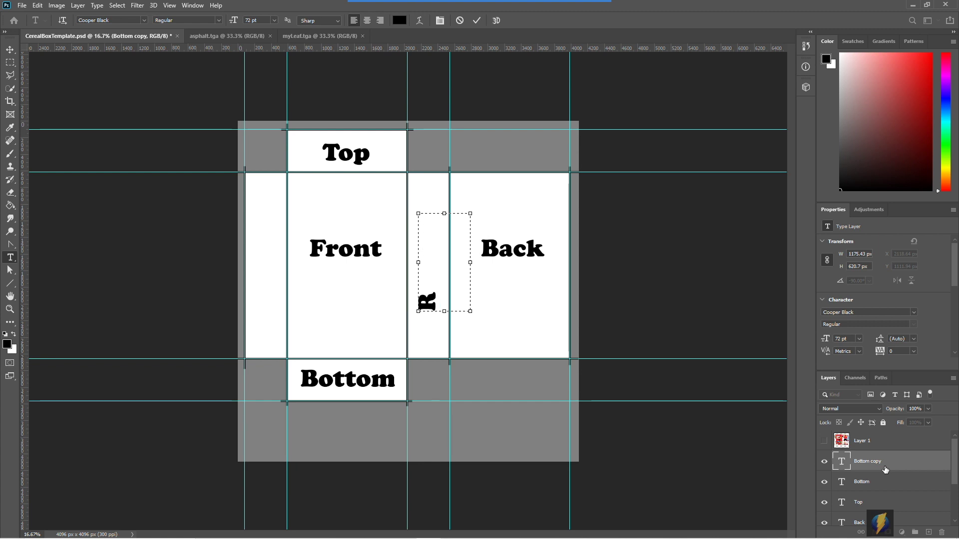
pyautogui.write(' Side')
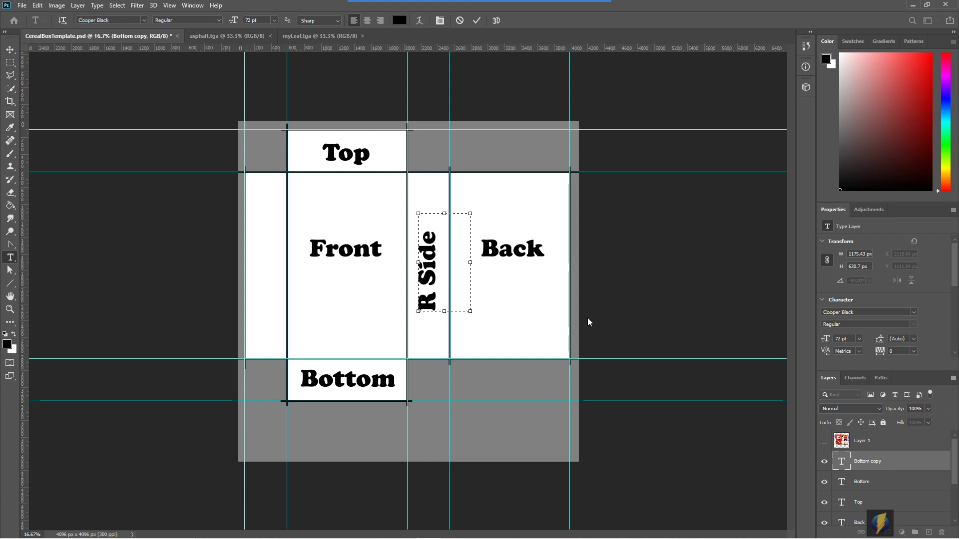
pyautogui.click(10, 50)
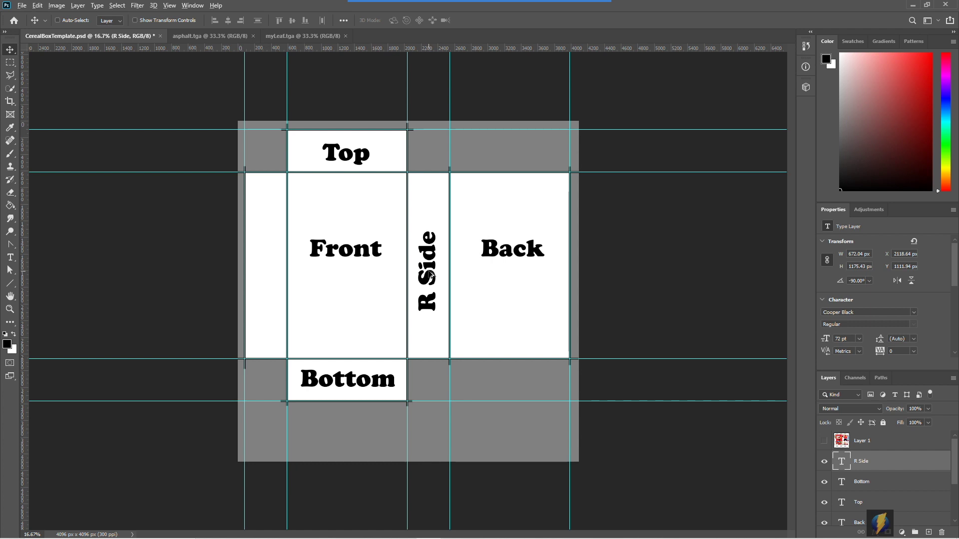
# Copy R Side onto the left side panel and change its R to L.
pyautogui.moveTo(430, 273); pyautogui.dragTo(266, 272)
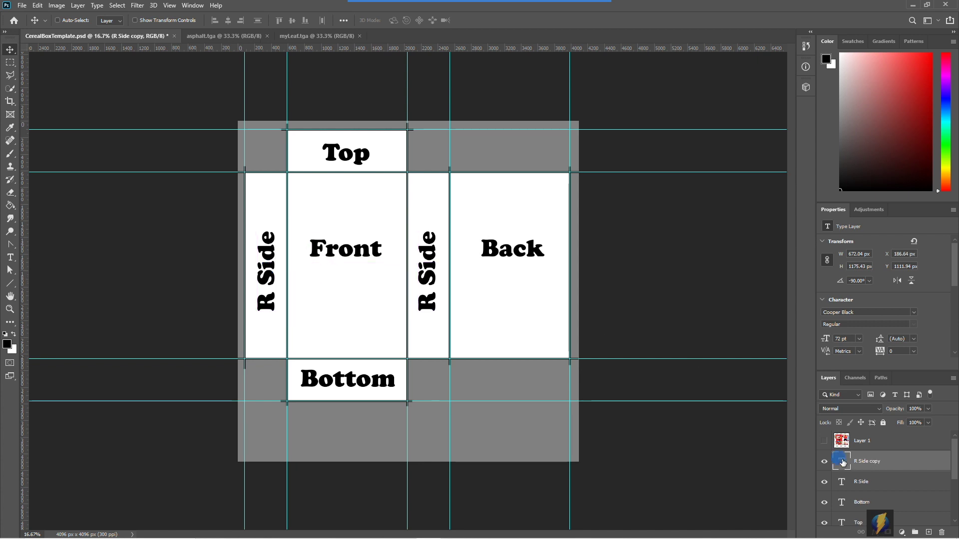
pyautogui.doubleClick(841, 460)
pyautogui.click(267, 305)
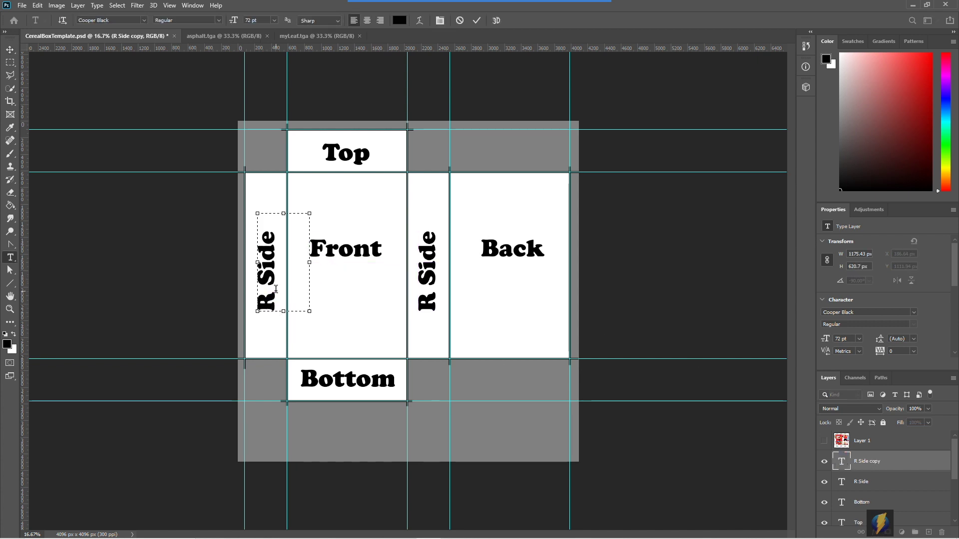
pyautogui.moveTo(276, 289); pyautogui.dragTo(266, 307)
pyautogui.write('L')
pyautogui.press('Delete')
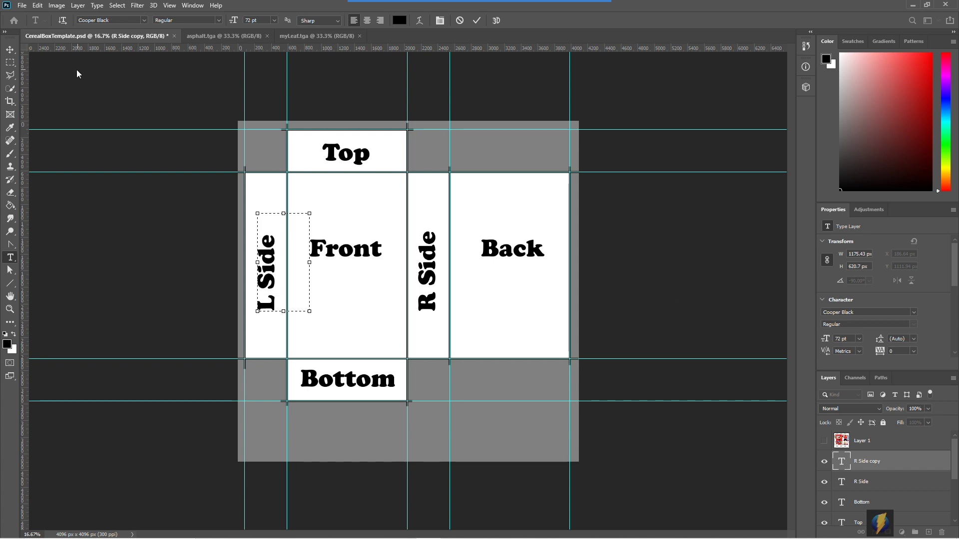
pyautogui.click(10, 50)
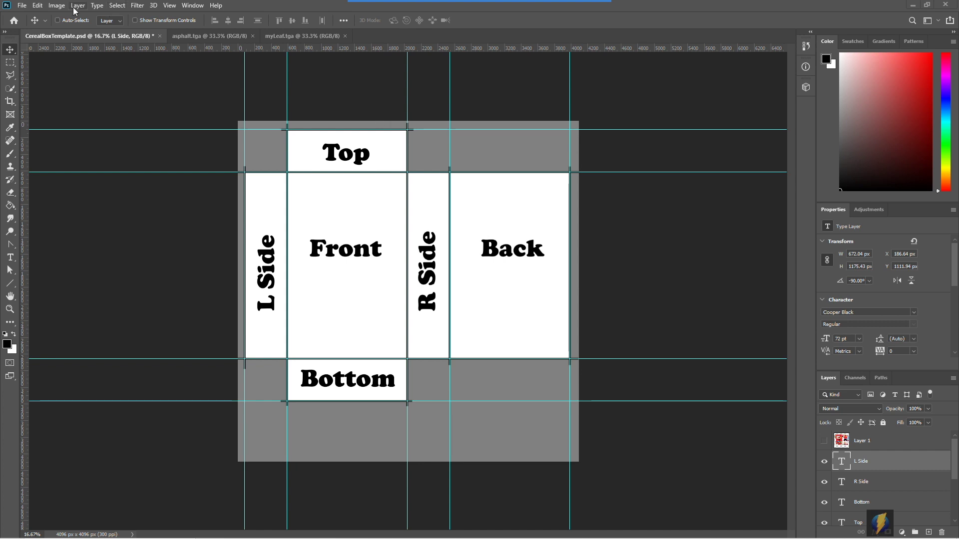
# Save As to this computer, browsing to Documents/maya/projects/cmt129/sourceimages/cereal.
pyautogui.click(20, 5)
pyautogui.click(40, 125)
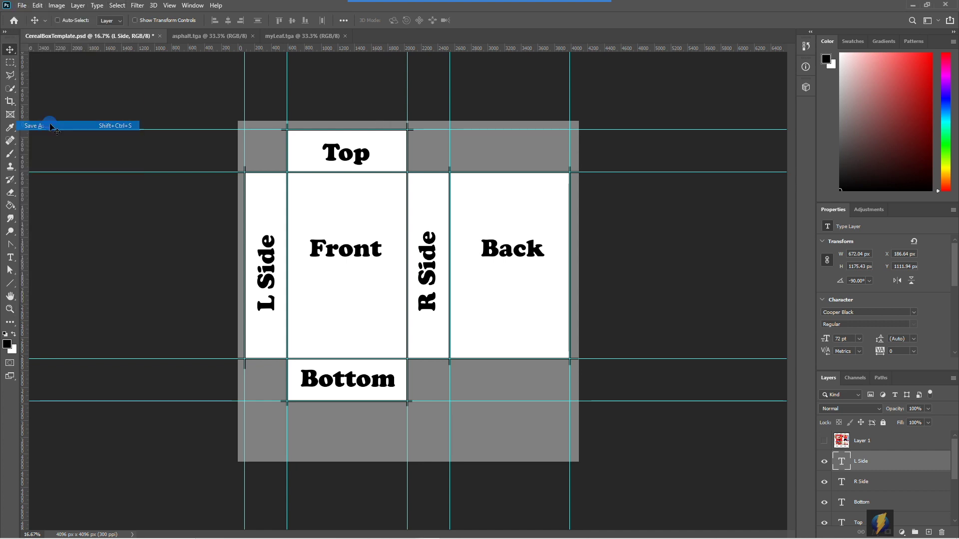
pyautogui.click(541, 361)
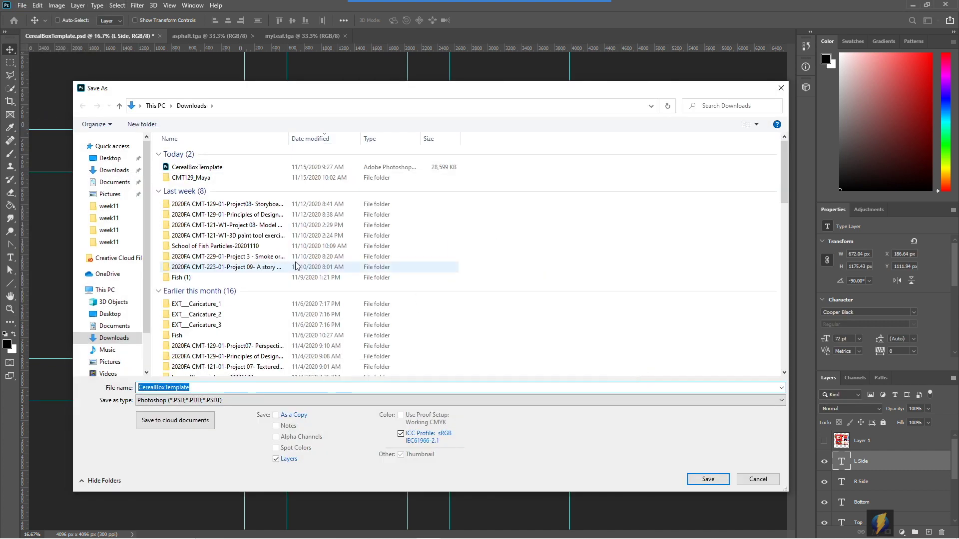
pyautogui.click(115, 182)
pyautogui.doubleClick(181, 186)
pyautogui.doubleClick(185, 175)
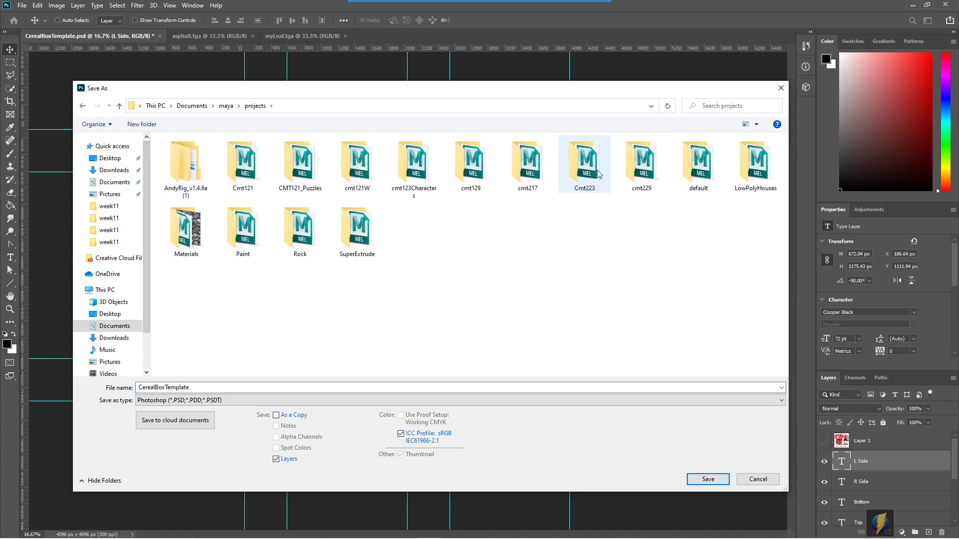
pyautogui.doubleClick(471, 165)
pyautogui.click(207, 280)
pyautogui.doubleClick(207, 280)
pyautogui.doubleClick(180, 153)
# Save the template in the cereal folder as a JPEG.
pyautogui.click(448, 400)
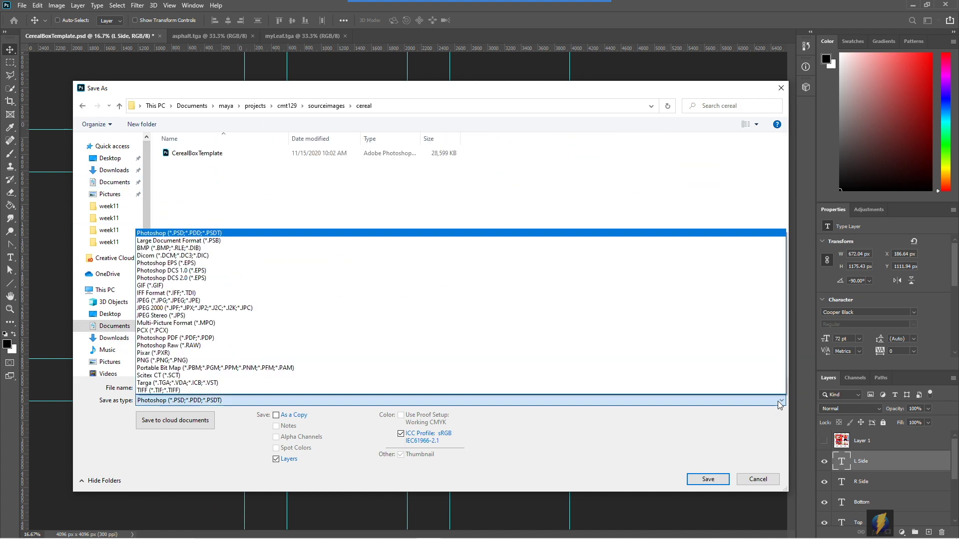
pyautogui.click(448, 301)
pyautogui.click(708, 479)
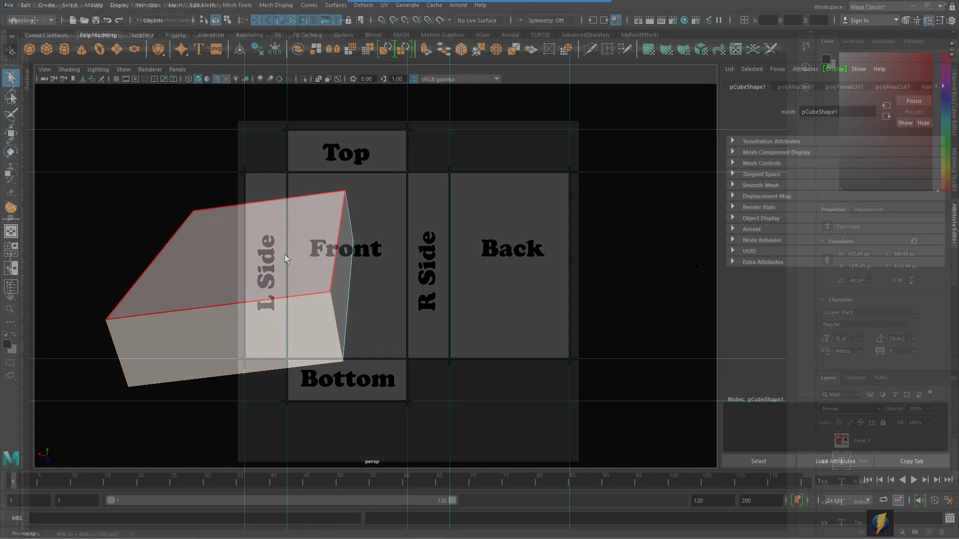
pyautogui.rightClick(286, 254)
# In Hypershade, connect testBox.jpg as a File texture to lambert3's Color.
pyautogui.click(454, 220)
pyautogui.moveTo(460, 225); pyautogui.dragTo(484, 261)
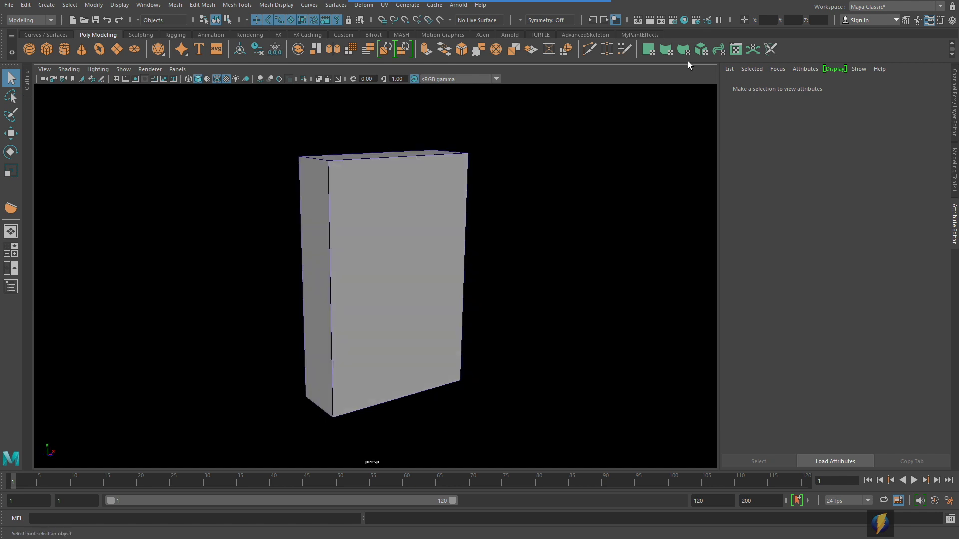
pyautogui.click(685, 20)
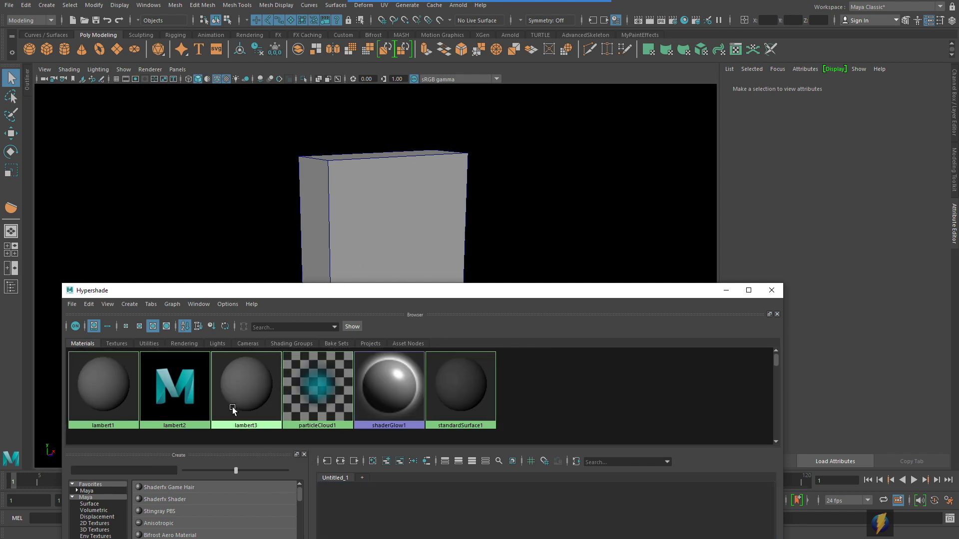
pyautogui.click(249, 387)
pyautogui.click(726, 290)
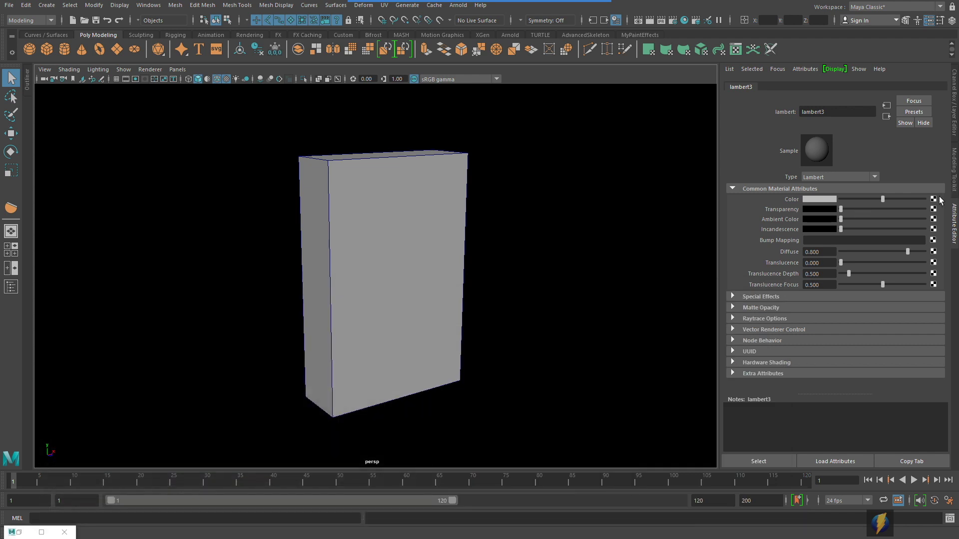
pyautogui.click(933, 200)
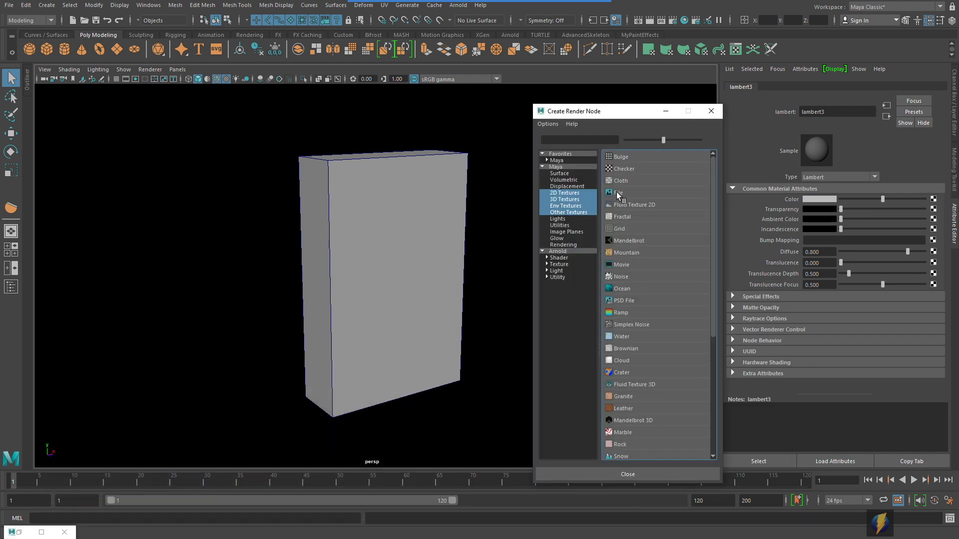
pyautogui.click(641, 193)
pyautogui.click(929, 223)
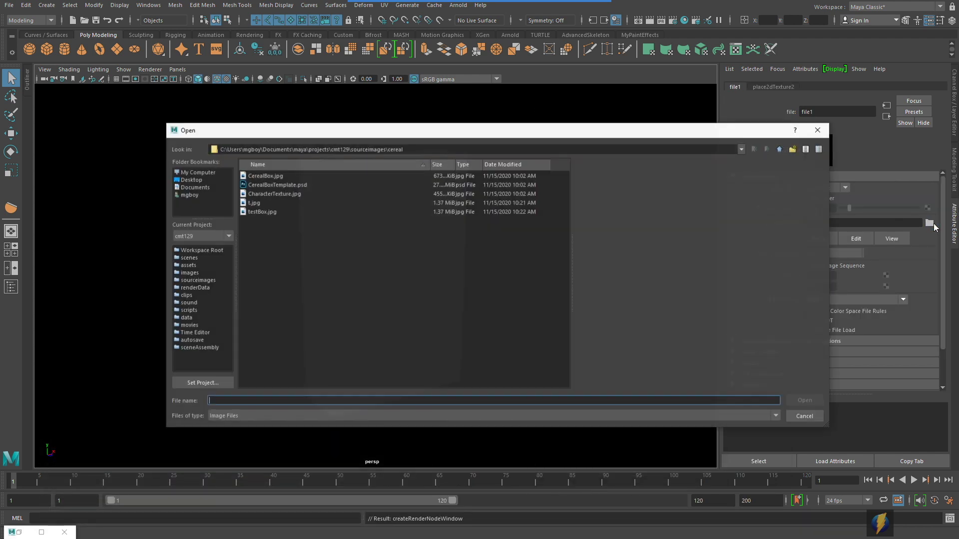
pyautogui.click(262, 212)
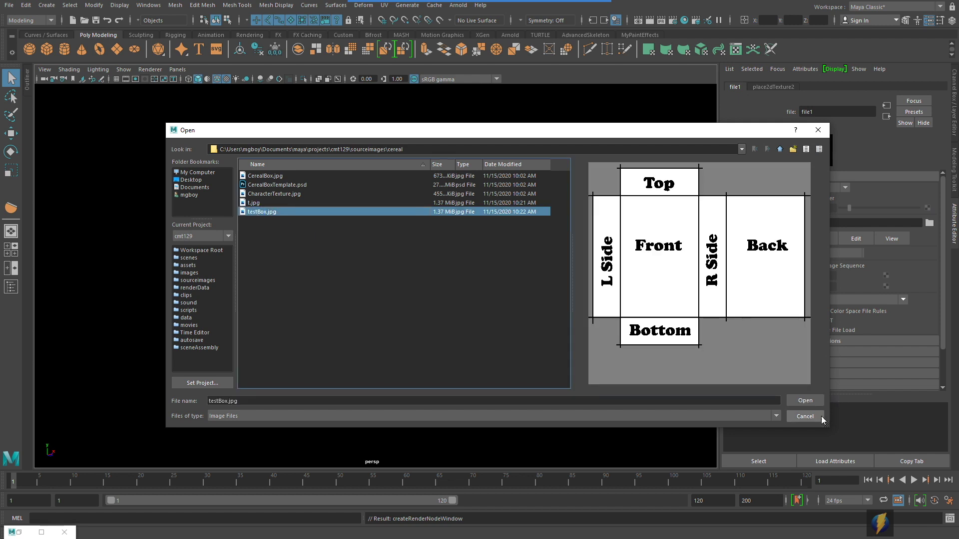
pyautogui.click(800, 401)
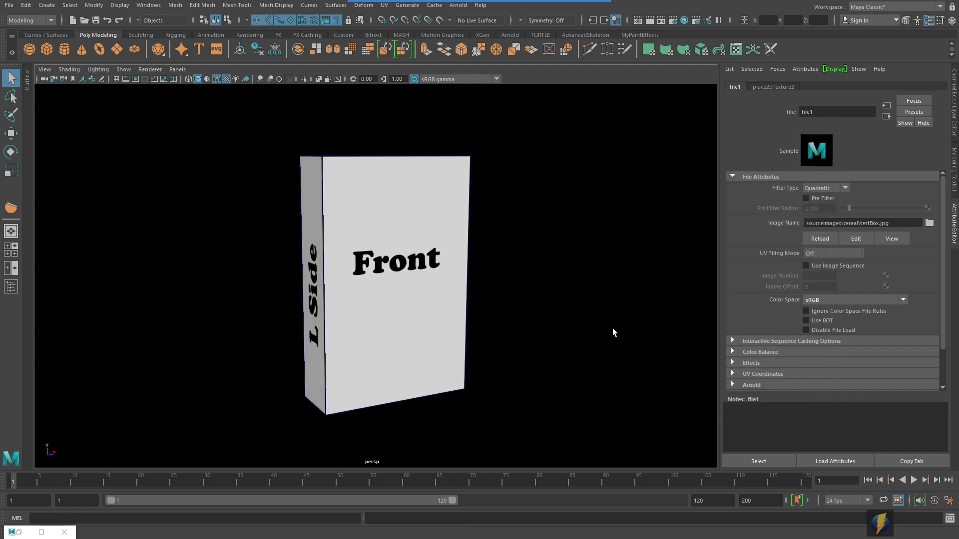
# Tumble around the box checking the Top, Front, Back, L Side and R Side faces, then return to Photoshop.
pyautogui.moveTo(612, 331); pyautogui.dragTo(566, 335)
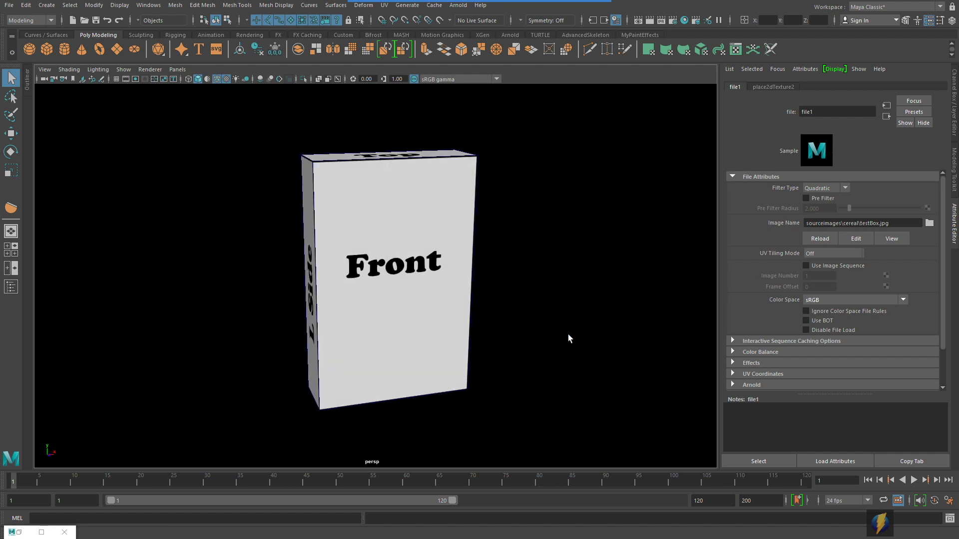
pyautogui.moveTo(418, 360); pyautogui.dragTo(475, 285)
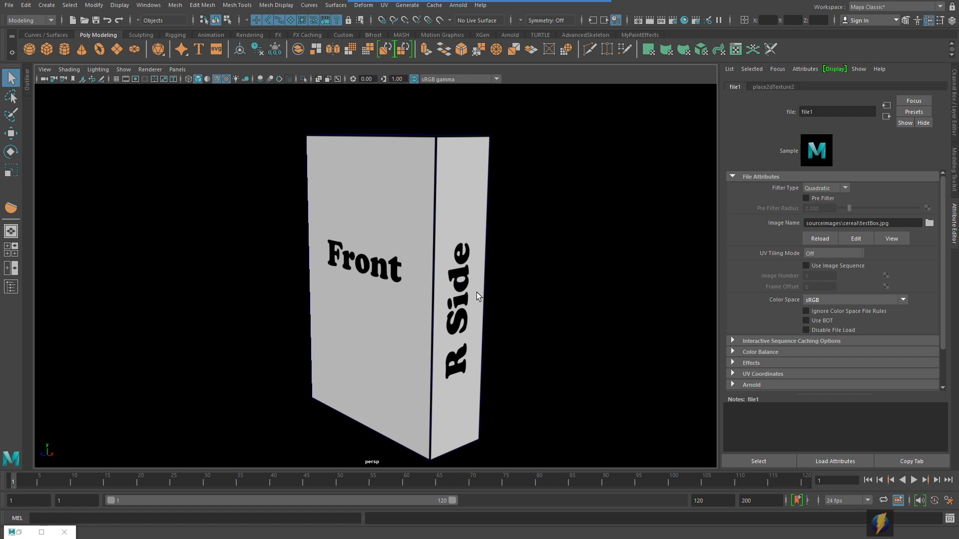
pyautogui.moveTo(390, 250); pyautogui.dragTo(505, 251)
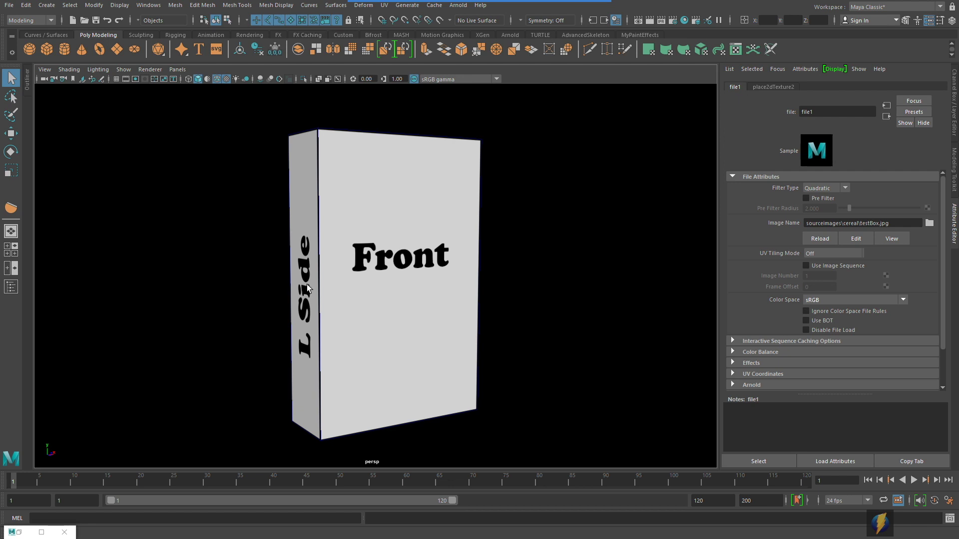
pyautogui.moveTo(309, 289); pyautogui.dragTo(516, 280)
pyautogui.hotkey('alt', 'Tab')
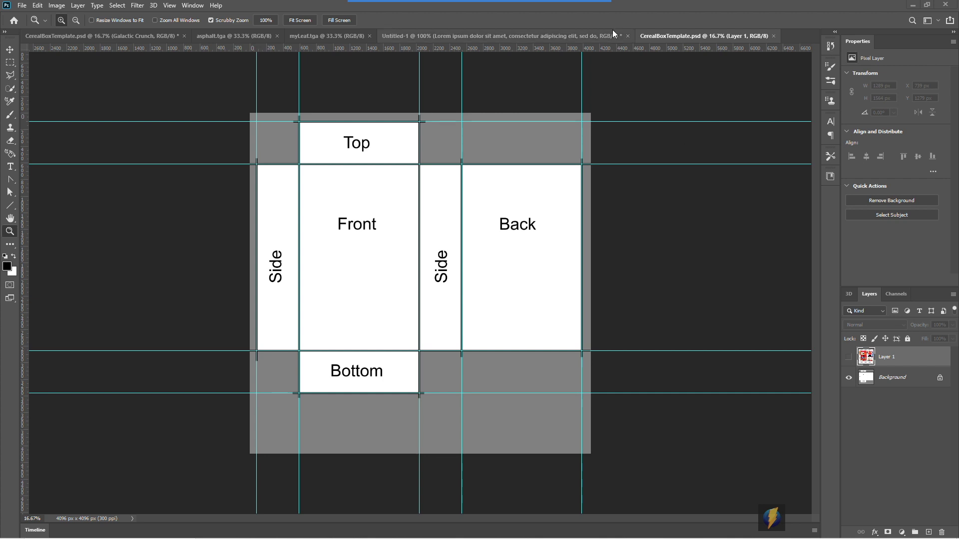
# Look over CerealBoxTemplate.psd, then switch to Chrome's 'breakfast cereals' image search.
pyautogui.moveTo(573, 4)
pyautogui.click(516, 19)
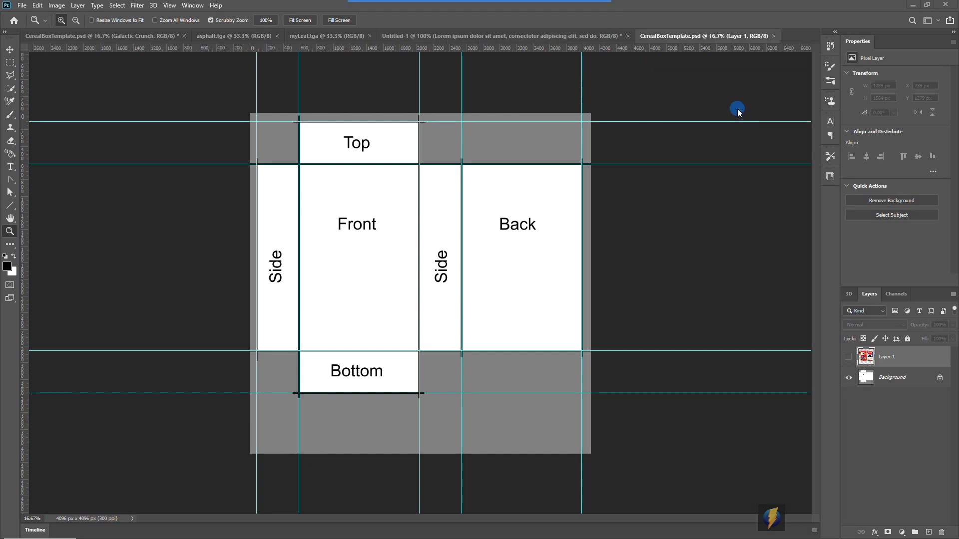
pyautogui.moveTo(738, 109)
pyautogui.mouseDown()
pyautogui.moveTo(450, 160)
pyautogui.moveTo(499, 133)
pyautogui.moveTo(635, 183)
pyautogui.moveTo(642, 221)
pyautogui.mouseUp()
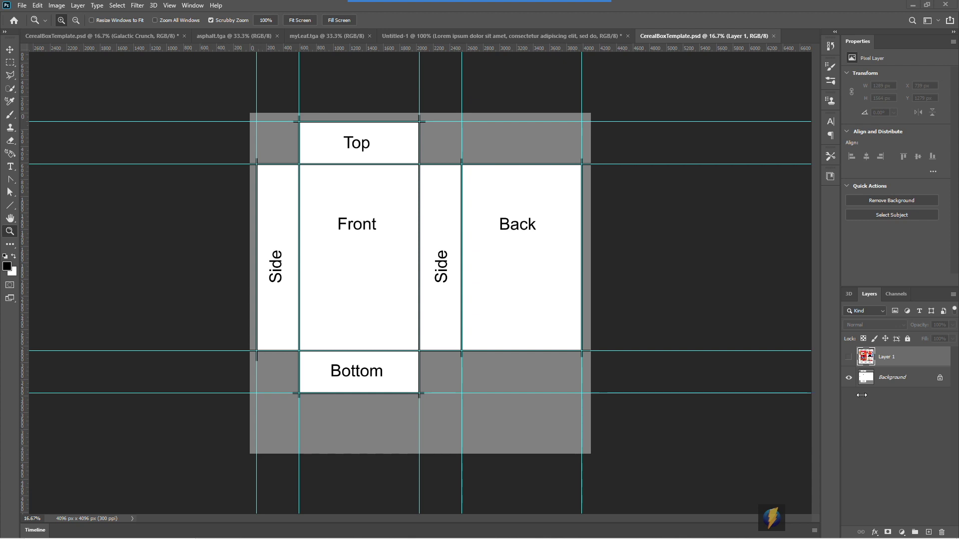
pyautogui.hotkey('alt', 'Tab')
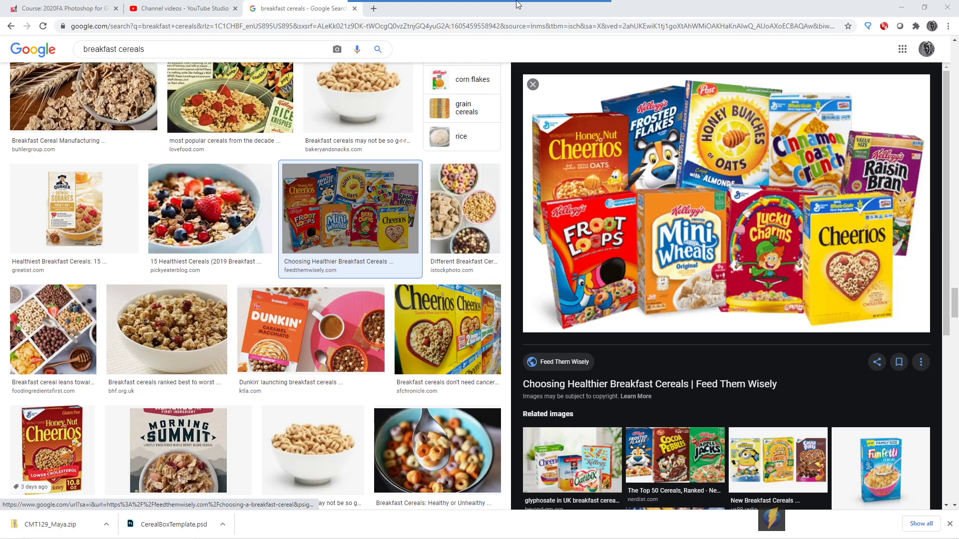
pyautogui.moveTo(520, 3)
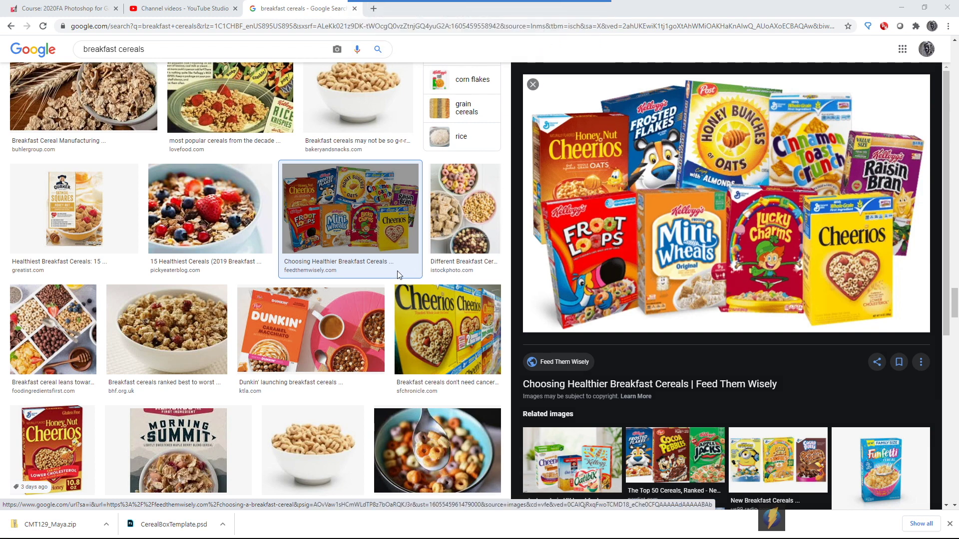
pyautogui.moveTo(415, 277)
pyautogui.mouseDown()
pyautogui.moveTo(647, 139)
pyautogui.moveTo(694, 174)
pyautogui.moveTo(735, 230)
pyautogui.moveTo(575, 257)
pyautogui.mouseUp()
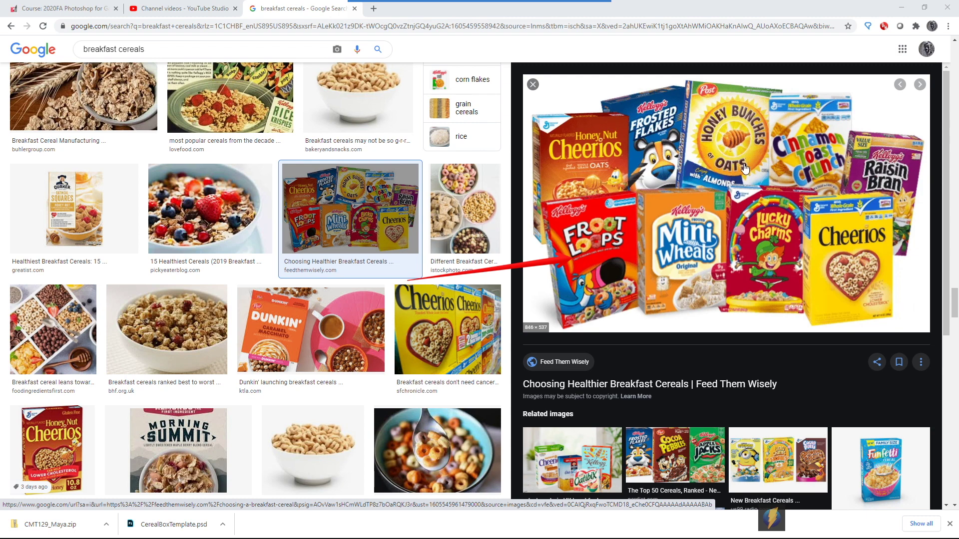
pyautogui.press('Escape')
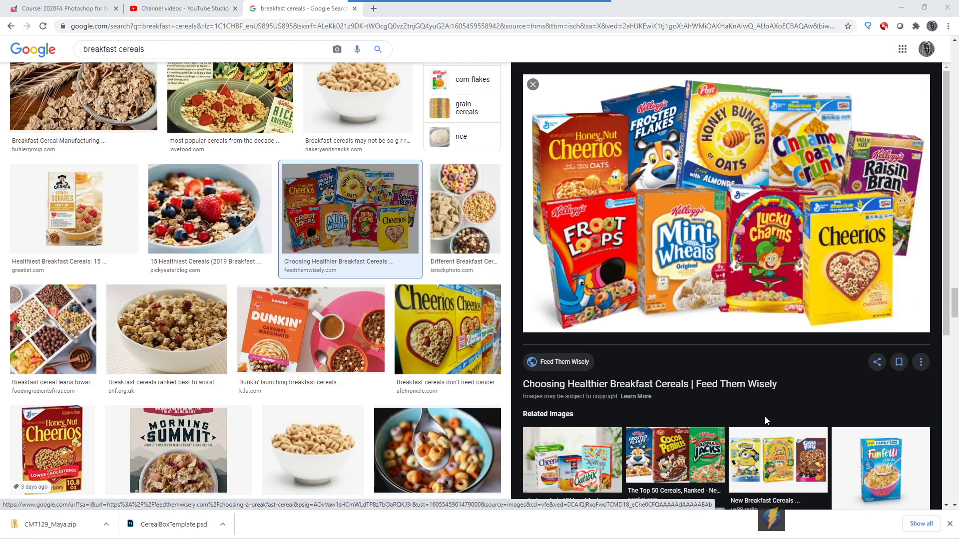